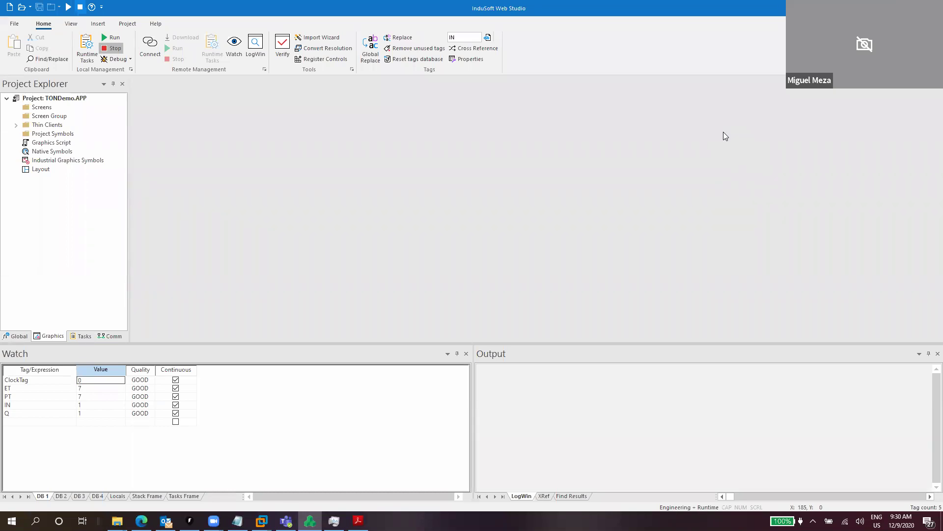
- Create a new project named SymbolDemo for Windows Local Interface
{"action": "left_click", "coordinate": [8, 8]}
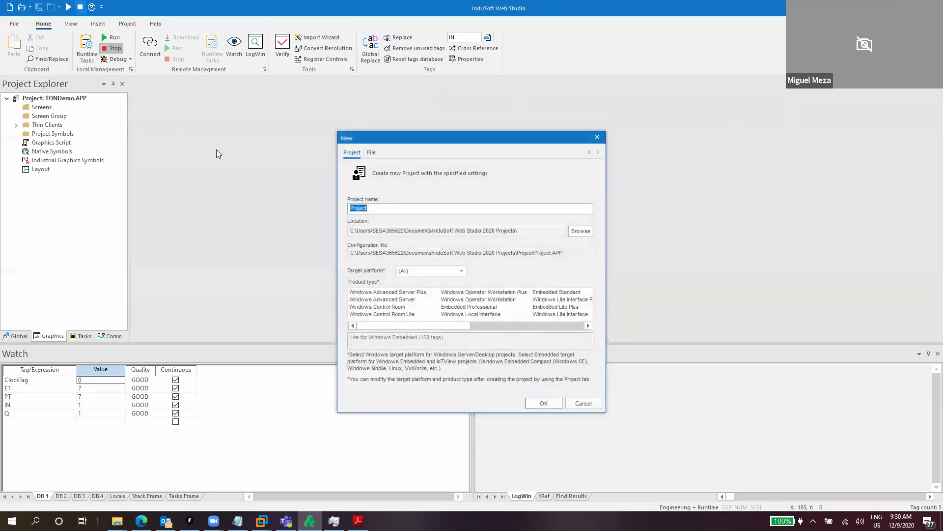
{"action": "type", "text": "SymbolDemo"}
{"action": "left_click", "coordinate": [489, 315]}
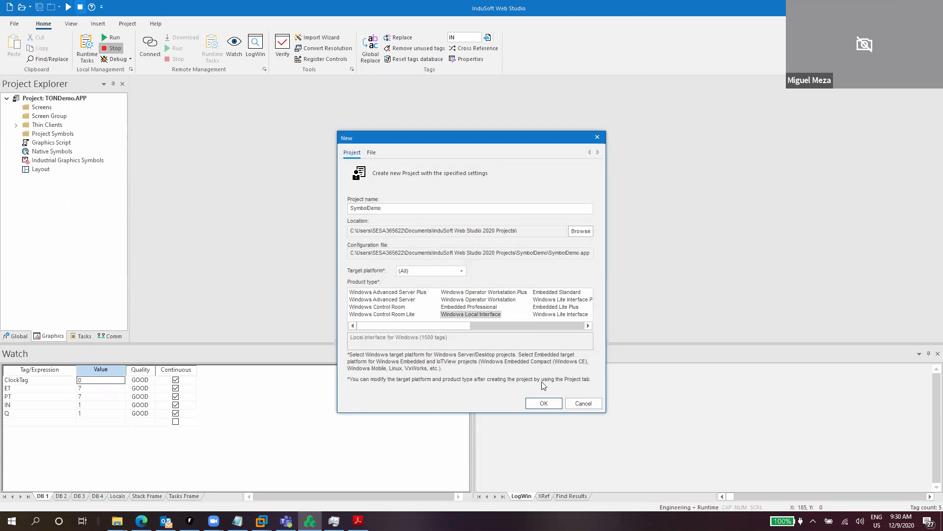
{"action": "left_click", "coordinate": [544, 403]}
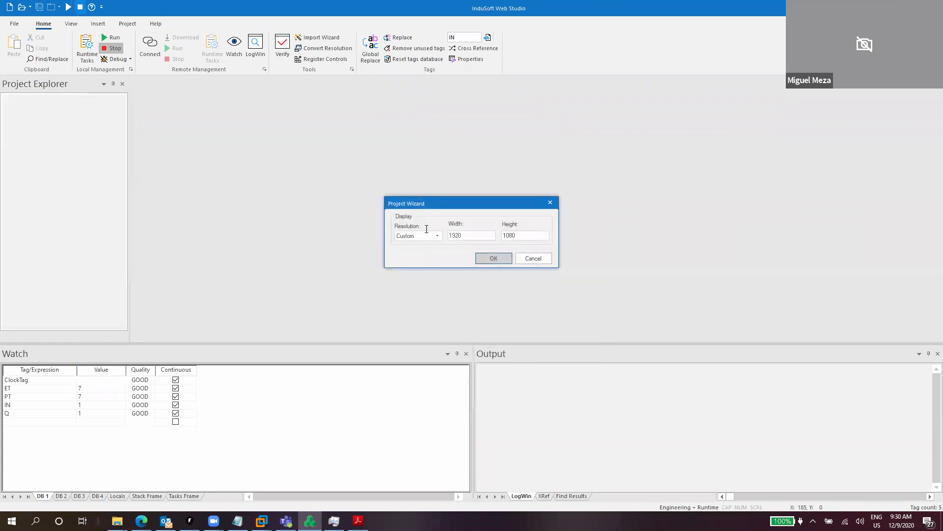
- Accept the 1920×1080 resolution and advance through the security setup wizard pages
{"action": "left_click", "coordinate": [497, 259]}
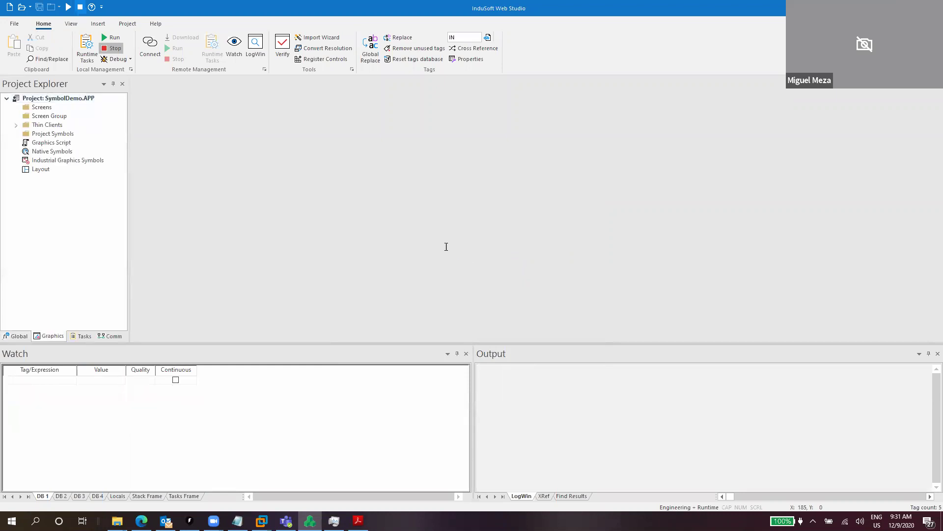
{"action": "left_click", "coordinate": [547, 339]}
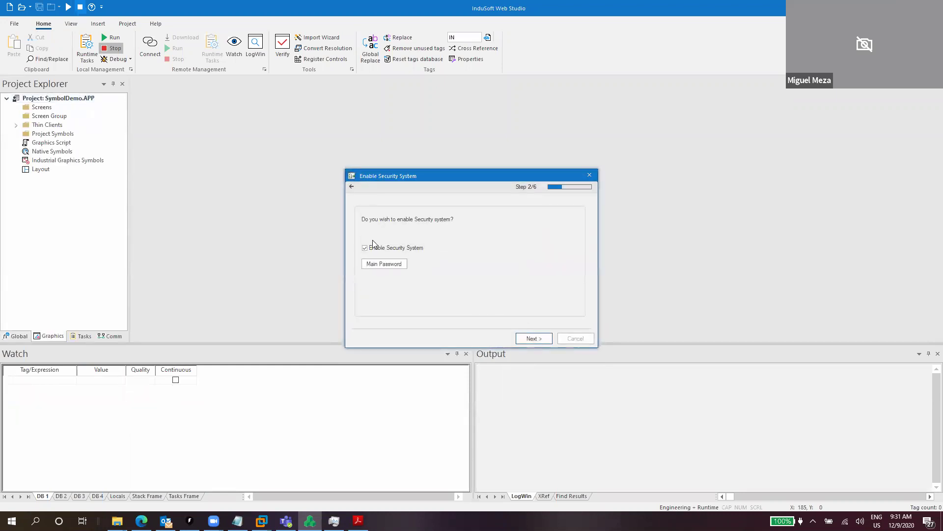
{"action": "left_click", "coordinate": [530, 338]}
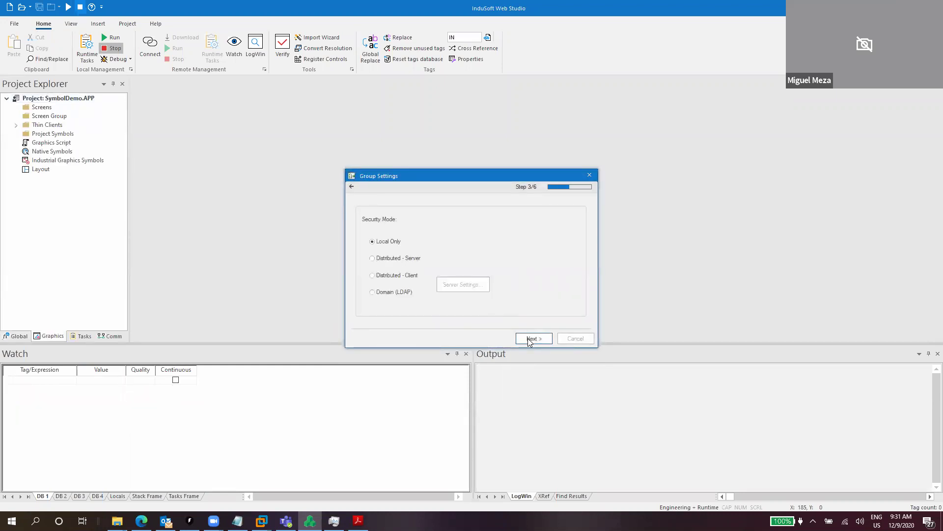
{"action": "left_click", "coordinate": [530, 338]}
{"action": "left_click", "coordinate": [530, 339]}
{"action": "left_click", "coordinate": [529, 339]}
- Finish the setup wizard and open the Project Tags datasheet from the Global tab
{"action": "left_click", "coordinate": [528, 338]}
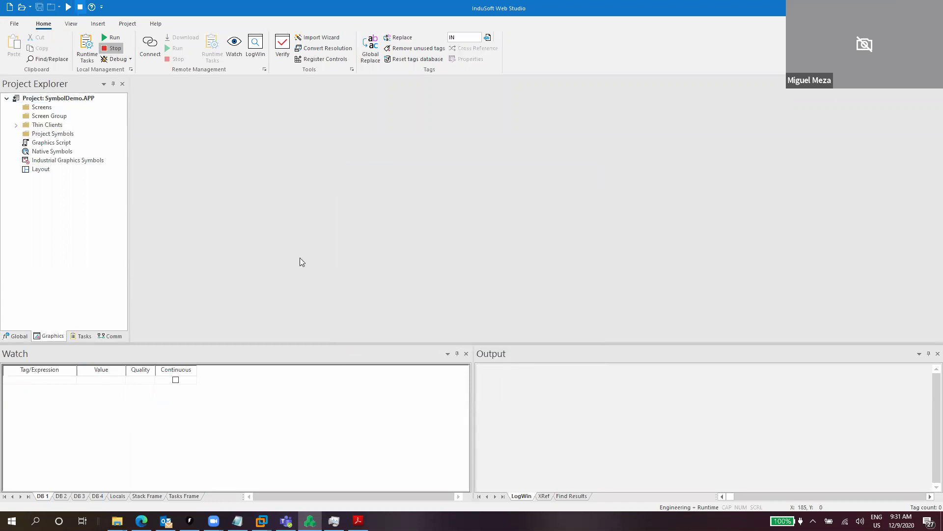
{"action": "left_click", "coordinate": [16, 336]}
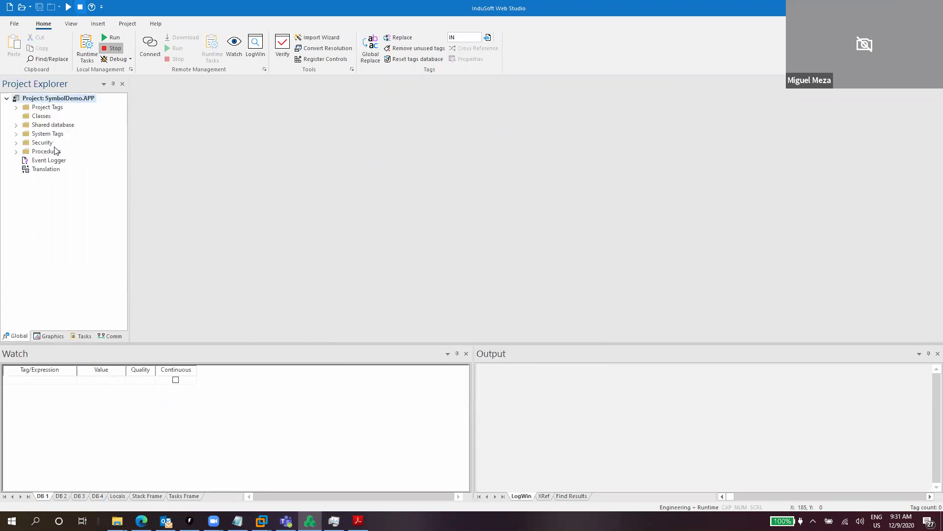
{"action": "double_click", "coordinate": [52, 108]}
{"action": "left_click", "coordinate": [51, 118]}
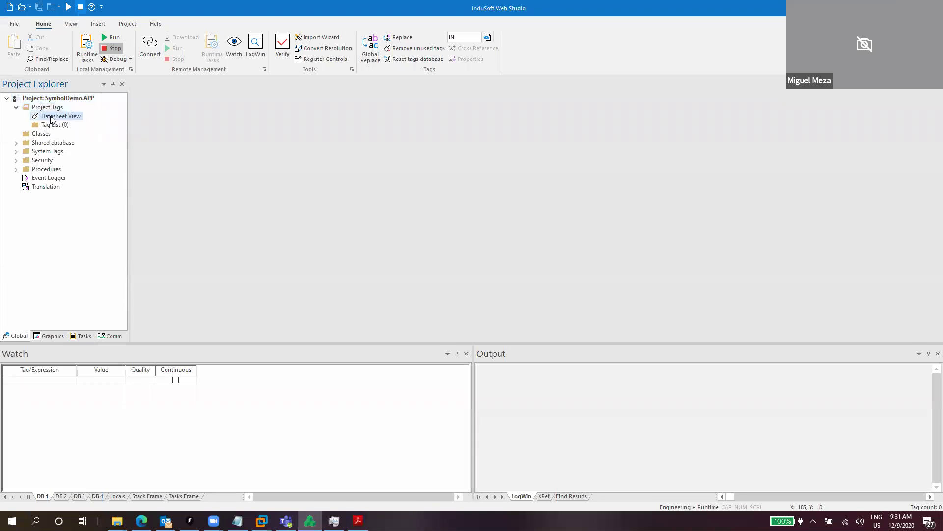
{"action": "double_click", "coordinate": [51, 118]}
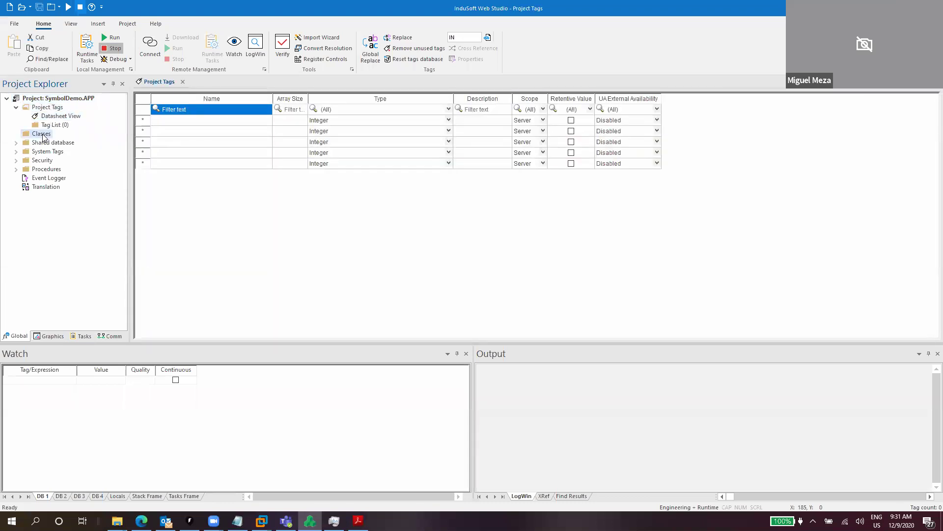
- Insert a new class named MyClass under Classes
{"action": "right_click", "coordinate": [43, 137]}
{"action": "left_click", "coordinate": [61, 144]}
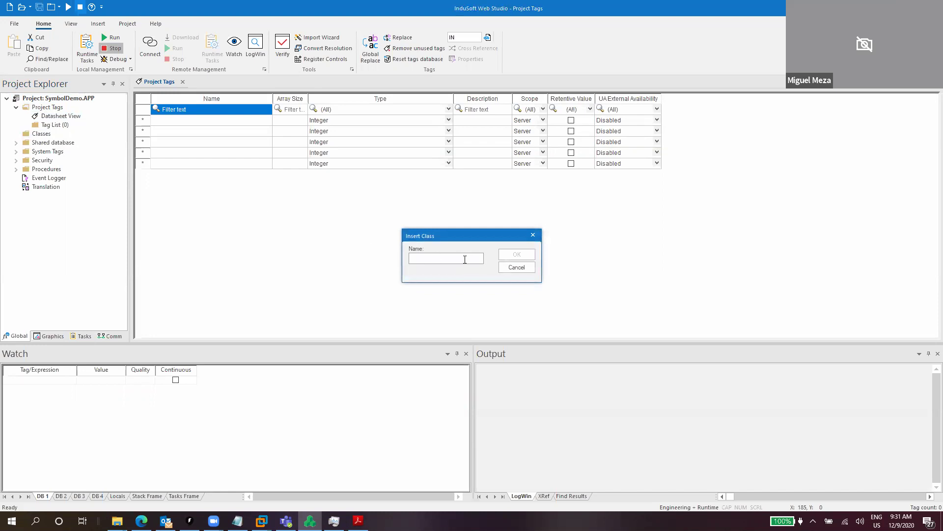
{"action": "type", "text": "MyClass"}
{"action": "key", "text": "Return"}
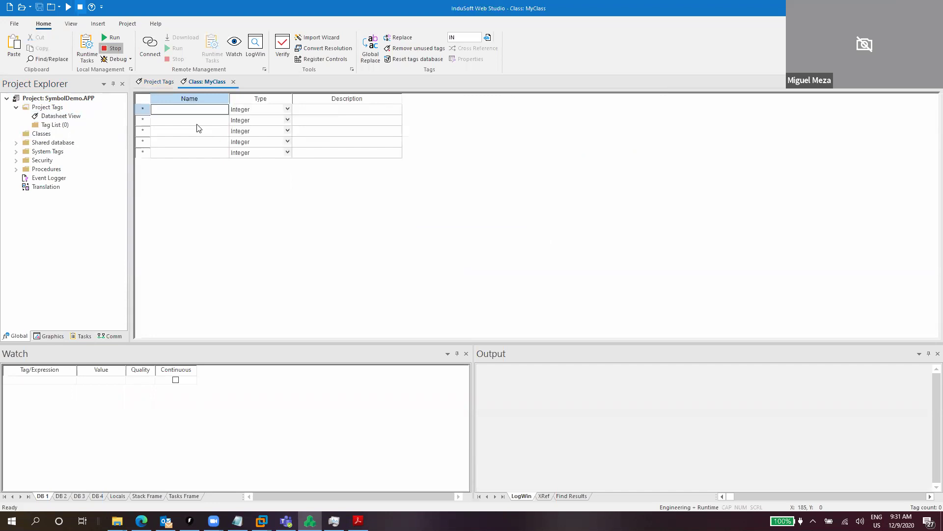
- Add the class members Speed and Status to MyClass
{"action": "left_click", "coordinate": [194, 123]}
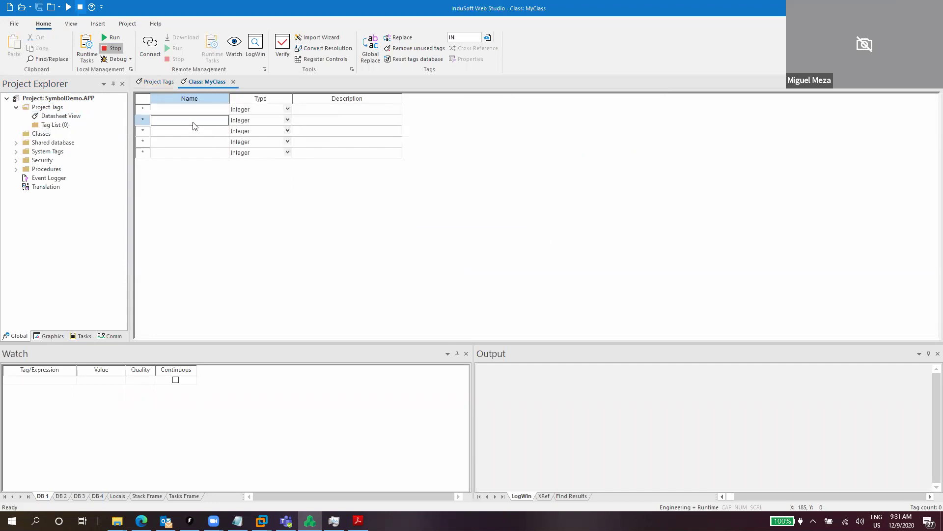
{"action": "left_click", "coordinate": [182, 111]}
{"action": "key", "text": "Caps_Lock"}
{"action": "type", "text": "S"}
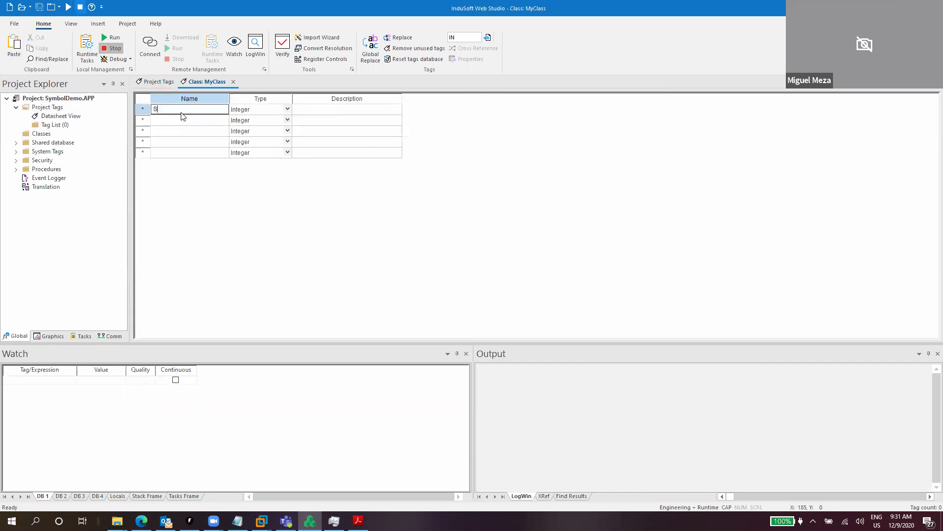
{"action": "key", "text": "Caps_Lock"}
{"action": "type", "text": "peed"}
{"action": "key", "text": "Return"}
{"action": "key", "text": "Caps_Lock"}
{"action": "type", "text": "S"}
{"action": "key", "text": "Caps_Lock"}
{"action": "type", "text": "t"}
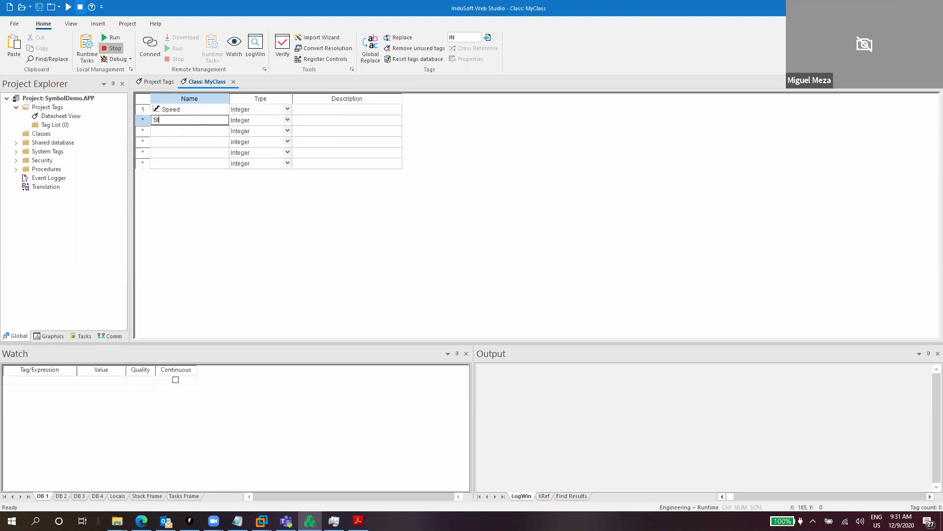
{"action": "type", "text": "atus"}
{"action": "key", "text": "Return"}
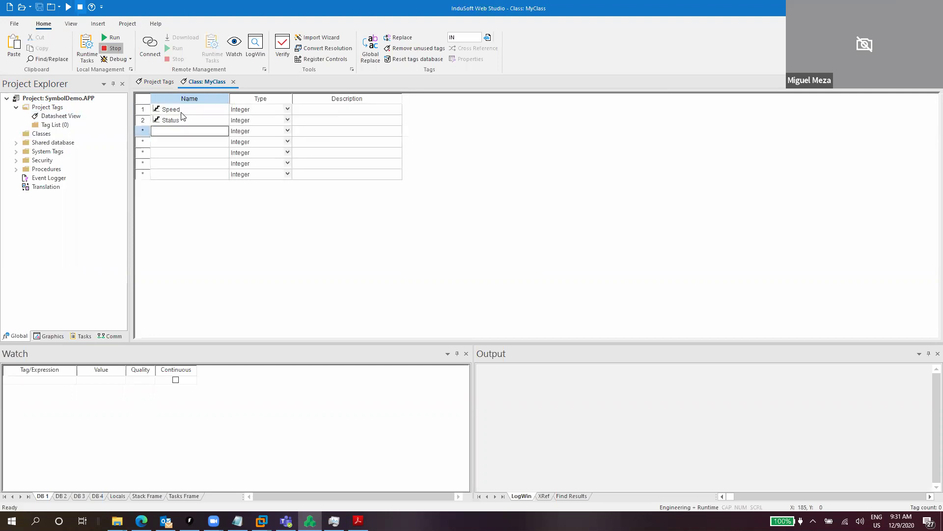
- Add the class members Operation and Temperature to MyClass
{"action": "key", "text": "Caps_Lock"}
{"action": "type", "text": "O"}
{"action": "key", "text": "Caps_Lock"}
{"action": "type", "text": "peration"}
{"action": "key", "text": "Return"}
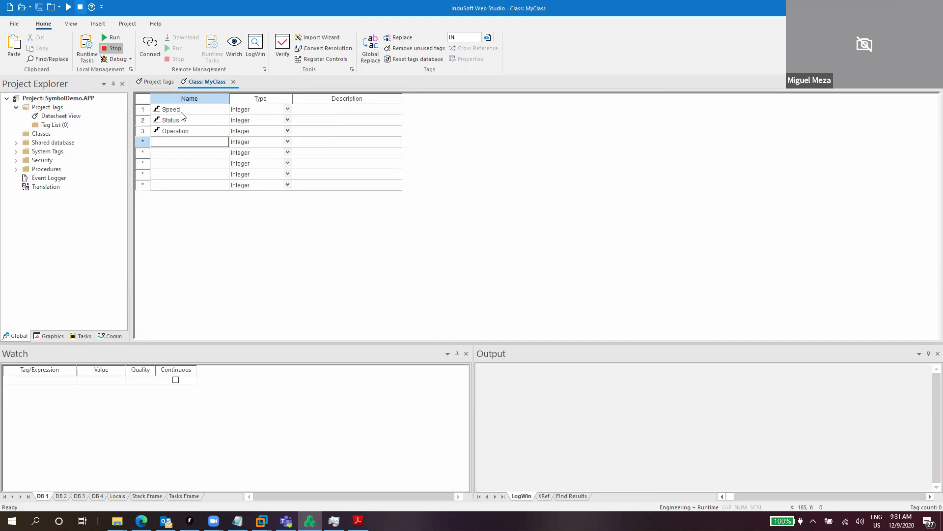
{"action": "key", "text": "Caps_Lock"}
{"action": "type", "text": "T"}
{"action": "key", "text": "Caps_Lock"}
{"action": "type", "text": "emperature"}
{"action": "key", "text": "Return"}
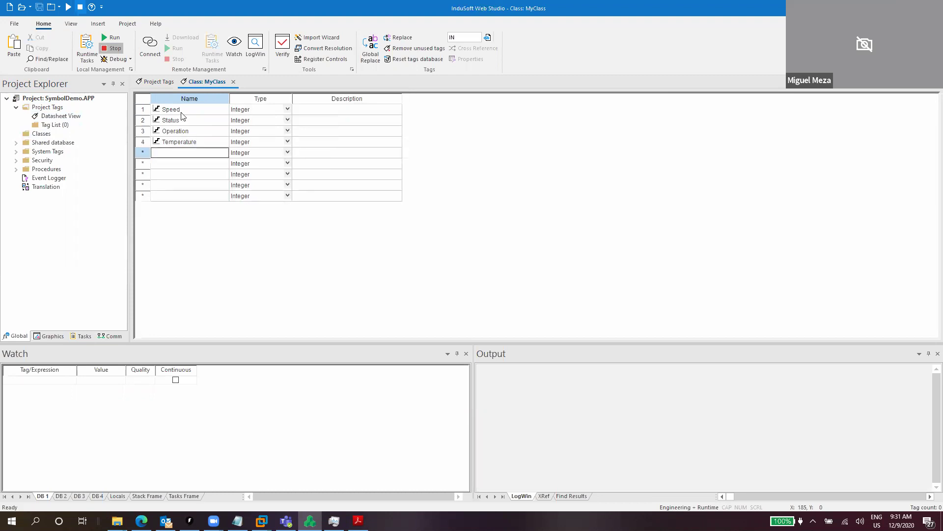
- Set Status and Operation to Boolean and Temperature to Real
{"action": "left_click", "coordinate": [251, 124]}
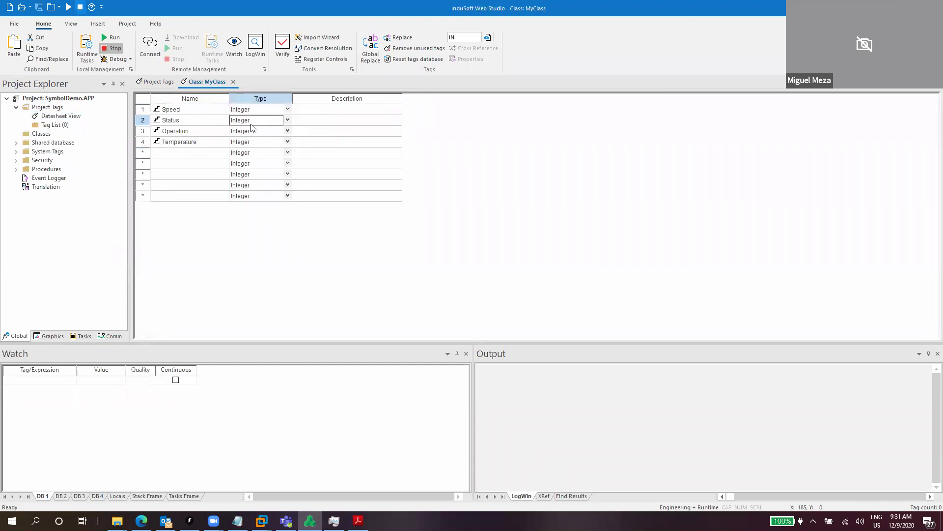
{"action": "key", "text": "b"}
{"action": "key", "text": "Return"}
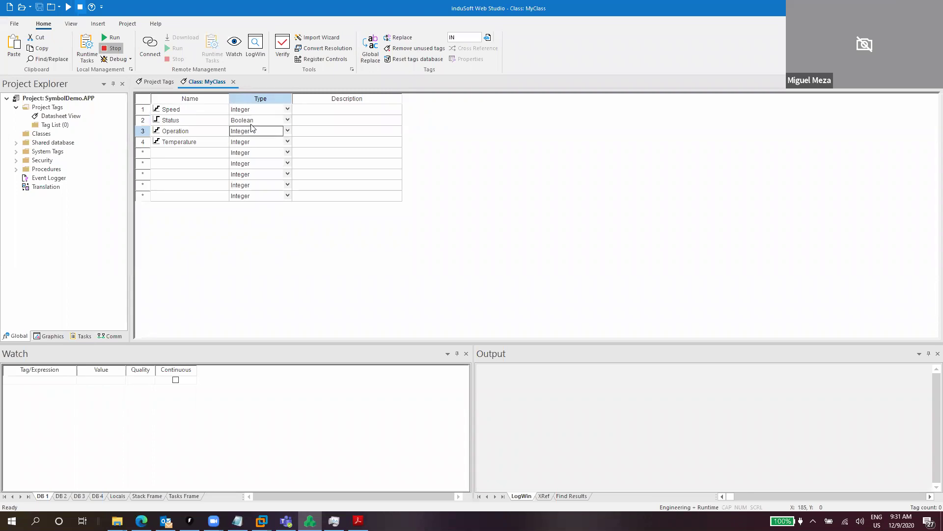
{"action": "key", "text": "b"}
{"action": "key", "text": "Return"}
{"action": "key", "text": "r"}
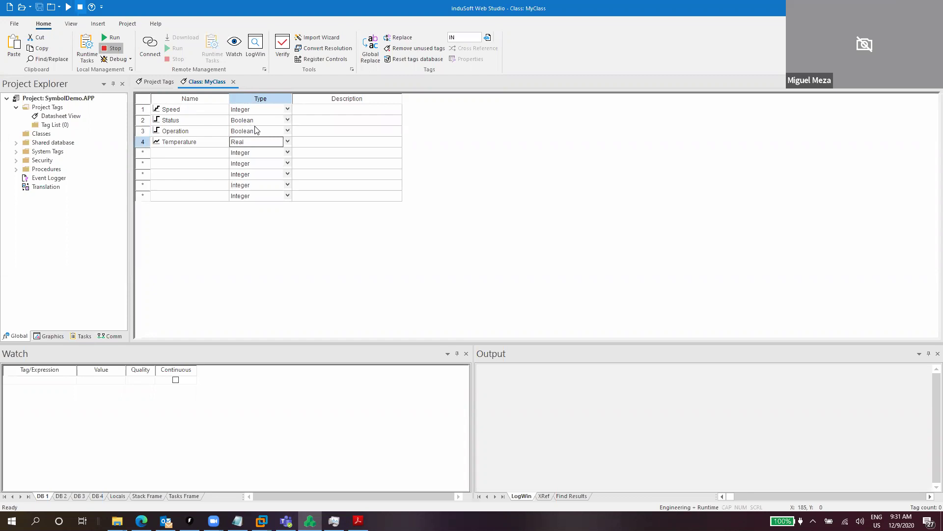
{"action": "key", "text": "Return"}
- Set Speed's type to Integer and close the MyClass definition
{"action": "left_click", "coordinate": [258, 112]}
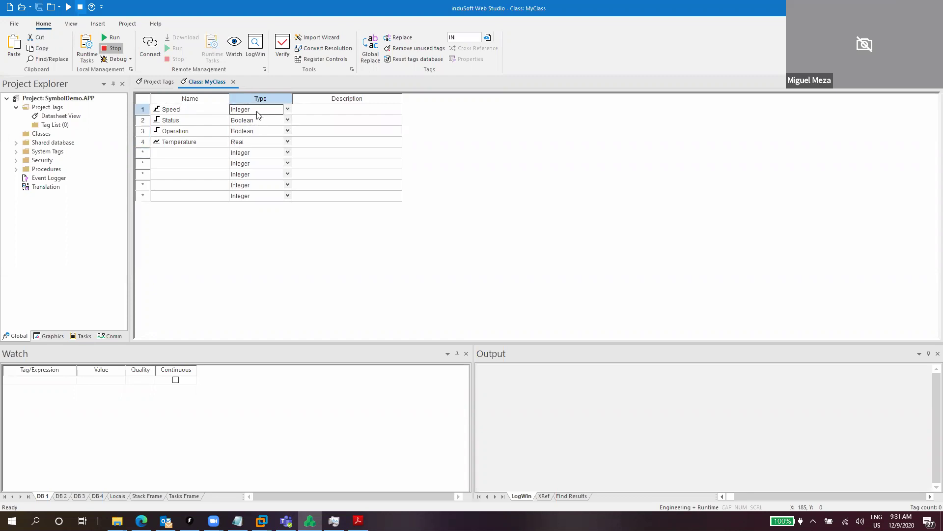
{"action": "key", "text": "r"}
{"action": "key", "text": "Return"}
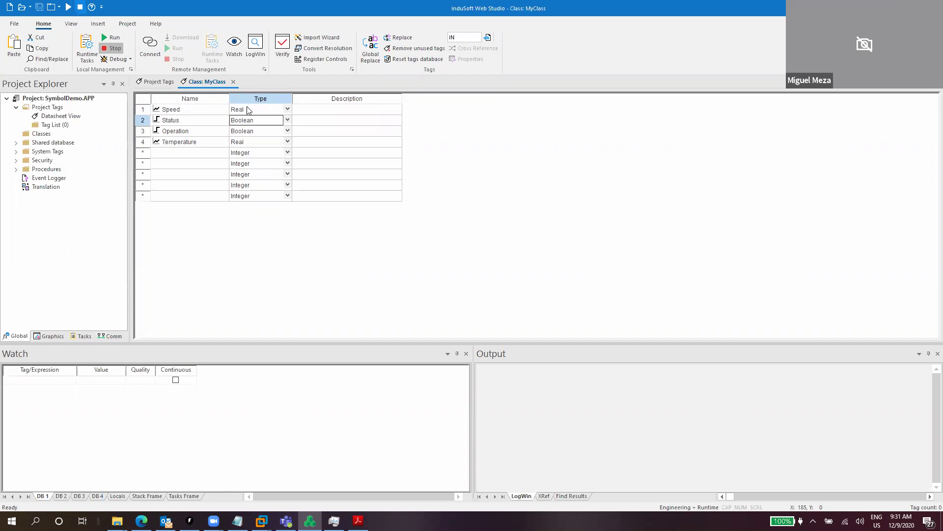
{"action": "left_click", "coordinate": [248, 110]}
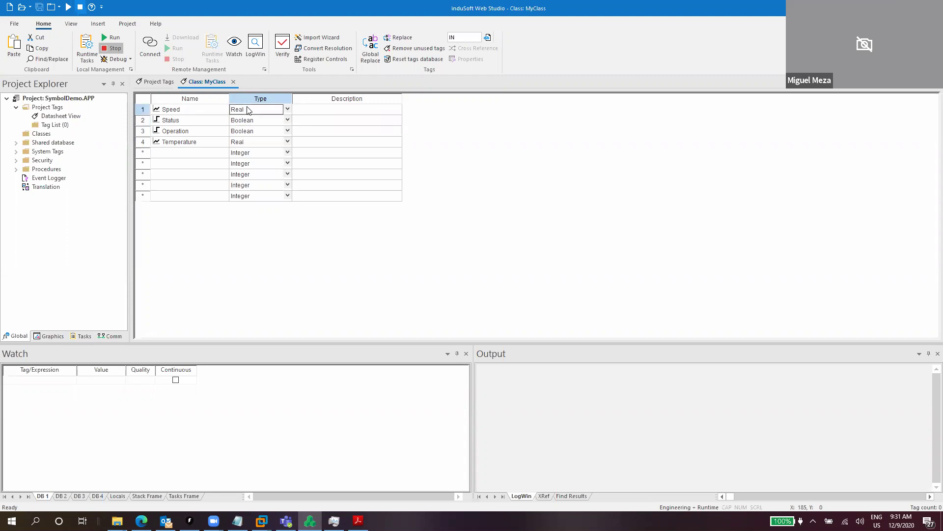
{"action": "key", "text": "i"}
{"action": "key", "text": "Return"}
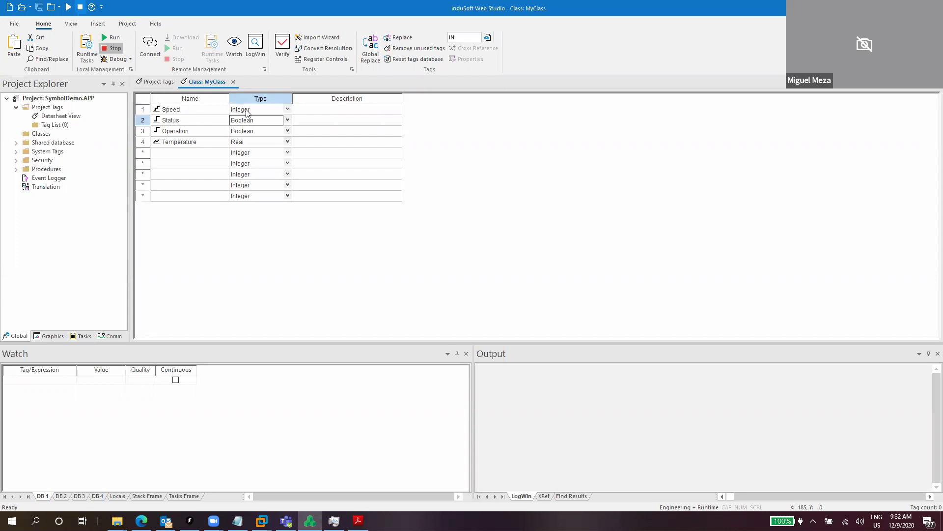
{"action": "left_click", "coordinate": [184, 144]}
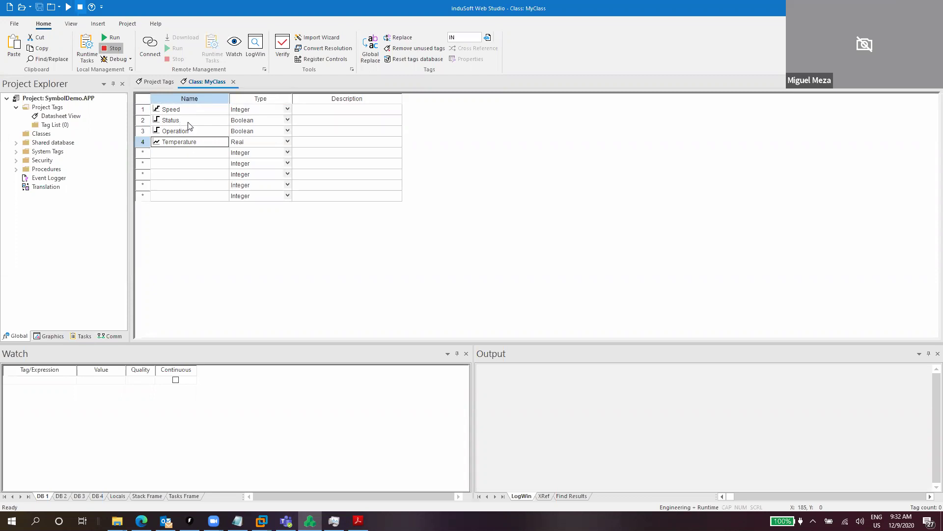
{"action": "left_click", "coordinate": [233, 82]}
- Enter the project tags Motor1, Motor2, Motor3 and Motor4
{"action": "left_click", "coordinate": [229, 120]}
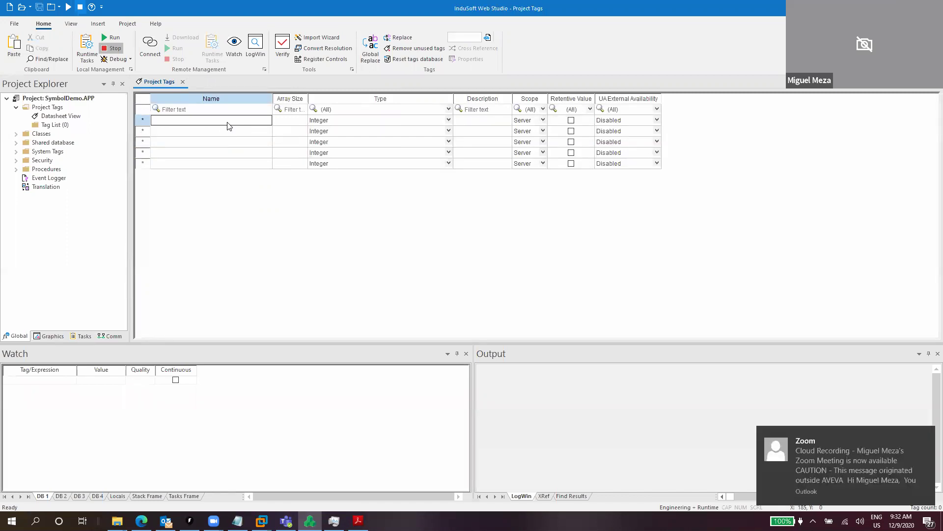
{"action": "type", "text": "Motor1"}
{"action": "key", "text": "Return"}
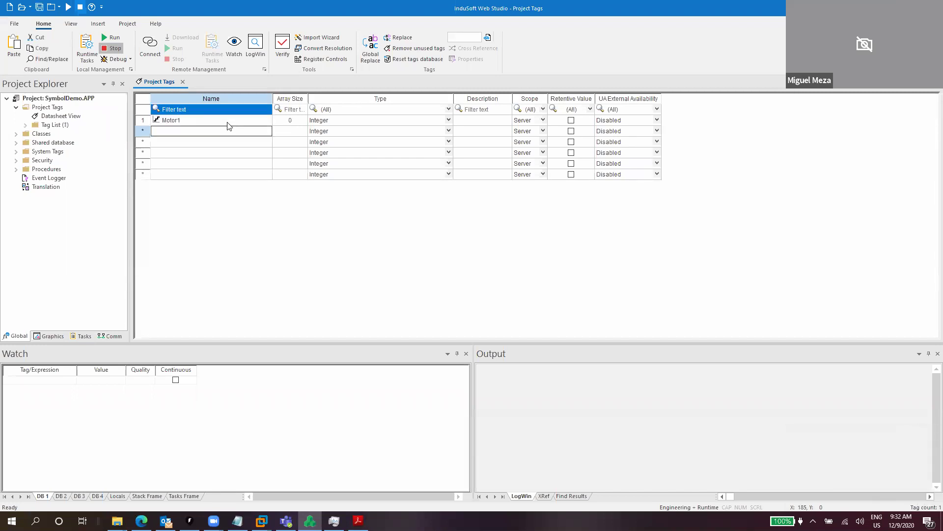
{"action": "type", "text": "Motor2"}
{"action": "key", "text": "Return"}
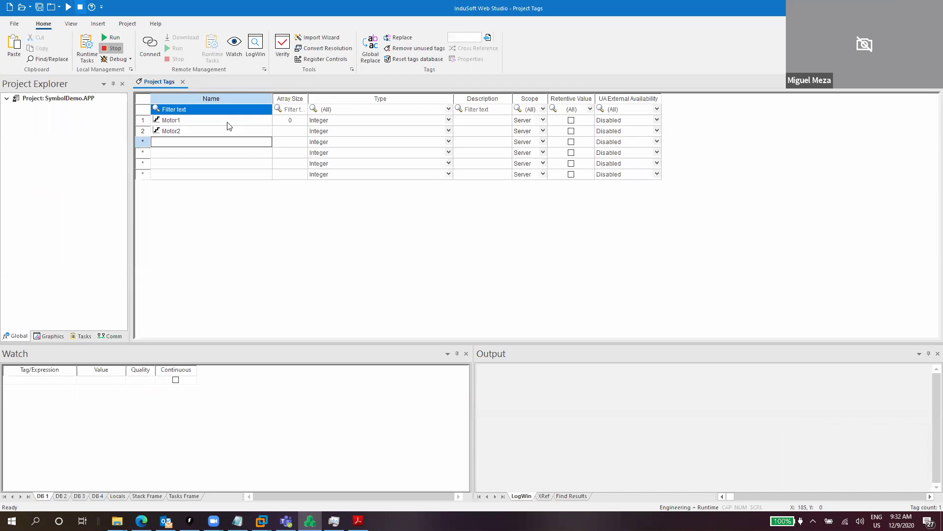
{"action": "type", "text": "Motor2"}
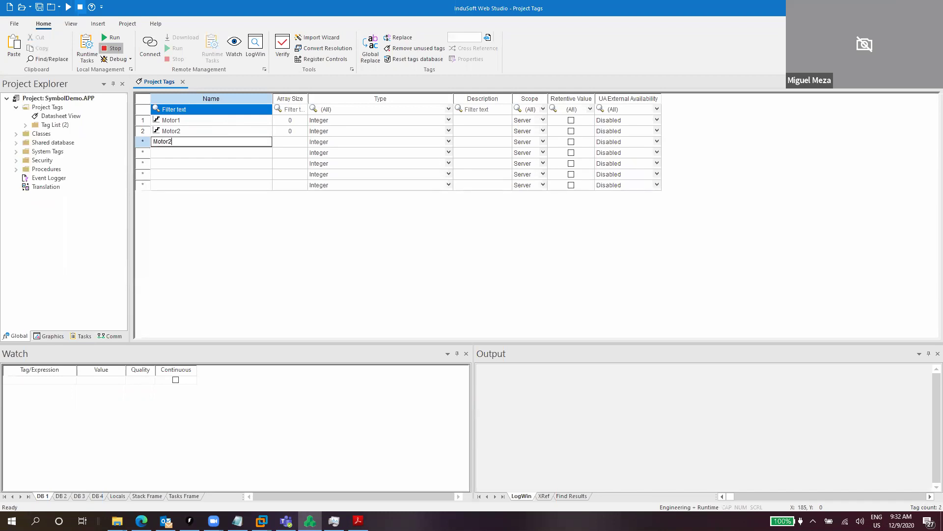
{"action": "key", "text": "BackSpace"}
{"action": "type", "text": "3"}
{"action": "key", "text": "Return"}
{"action": "type", "text": "Motor4"}
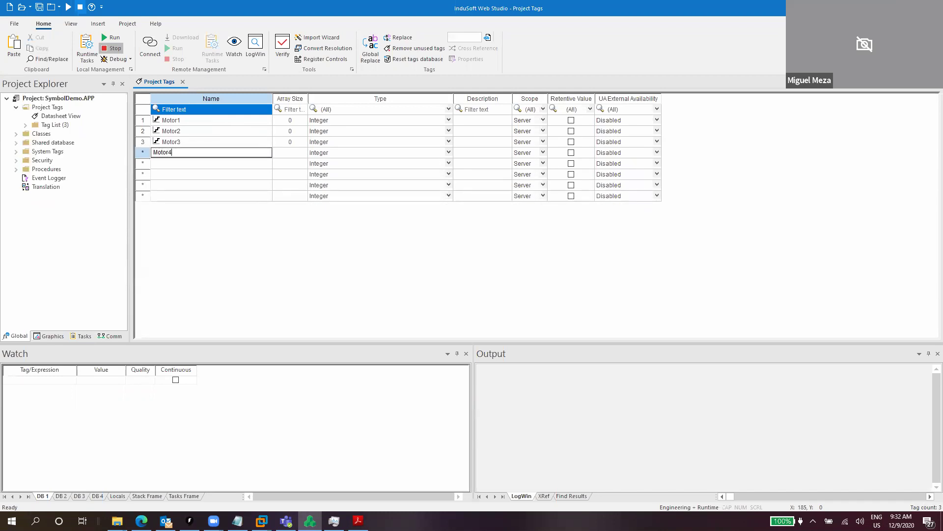
{"action": "key", "text": "Return"}
- Set the type of Motor1 through Motor4 to MyClass
{"action": "left_click", "coordinate": [343, 121]}
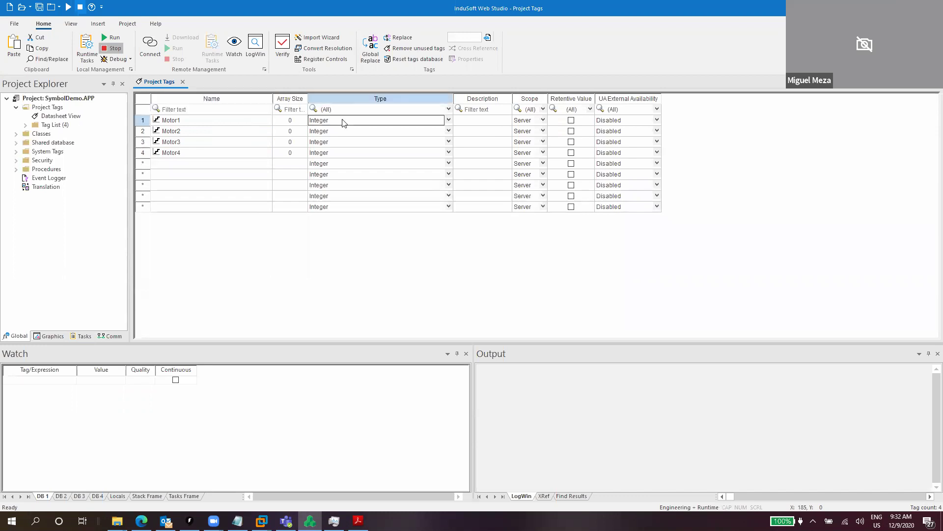
{"action": "type", "text": "MyClass"}
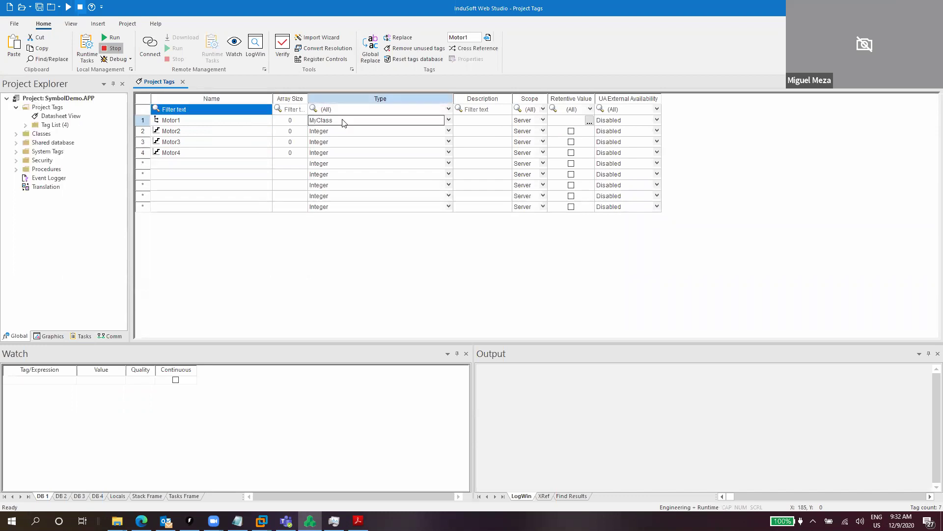
{"action": "key", "text": "Down"}
{"action": "type", "text": "MyClass"}
{"action": "key", "text": "Down"}
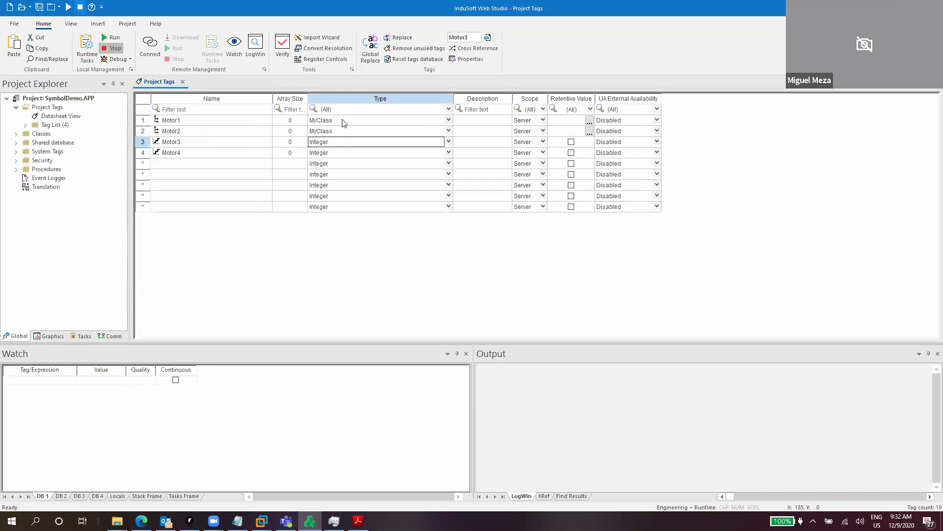
{"action": "key", "text": "ctrl+v"}
{"action": "key", "text": "Down"}
{"action": "key", "text": "ctrl+v"}
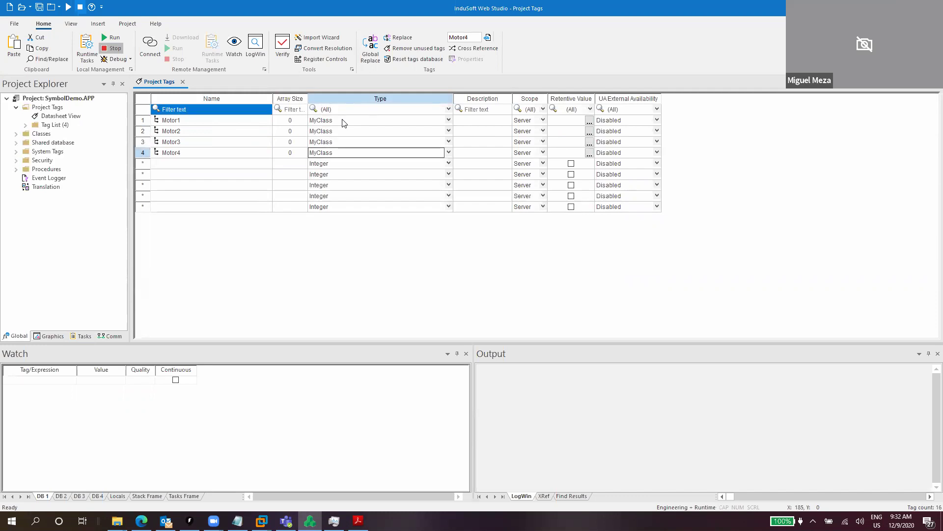
{"action": "left_click", "coordinate": [345, 123]}
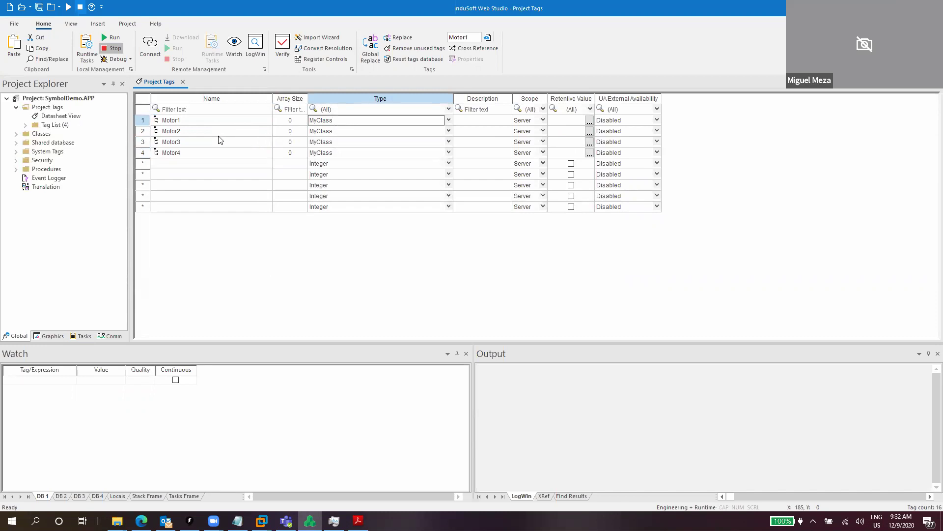
{"action": "key", "text": "Left"}
{"action": "key", "text": "Left"}
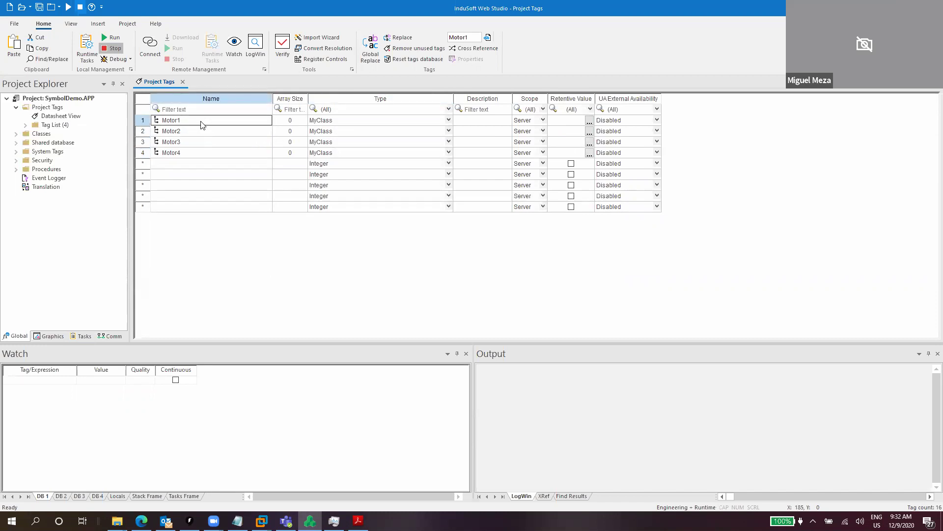
{"action": "key", "text": "Down"}
{"action": "key", "text": "Down"}
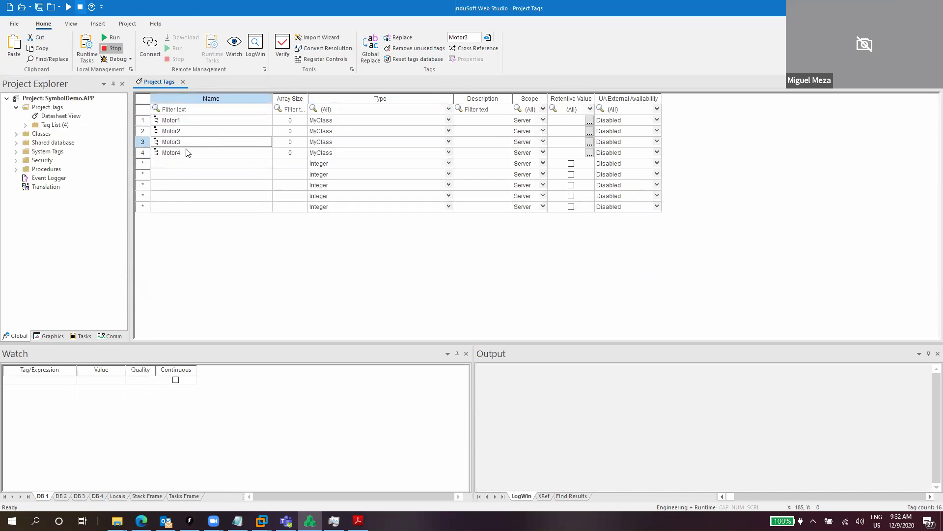
{"action": "key", "text": "Down"}
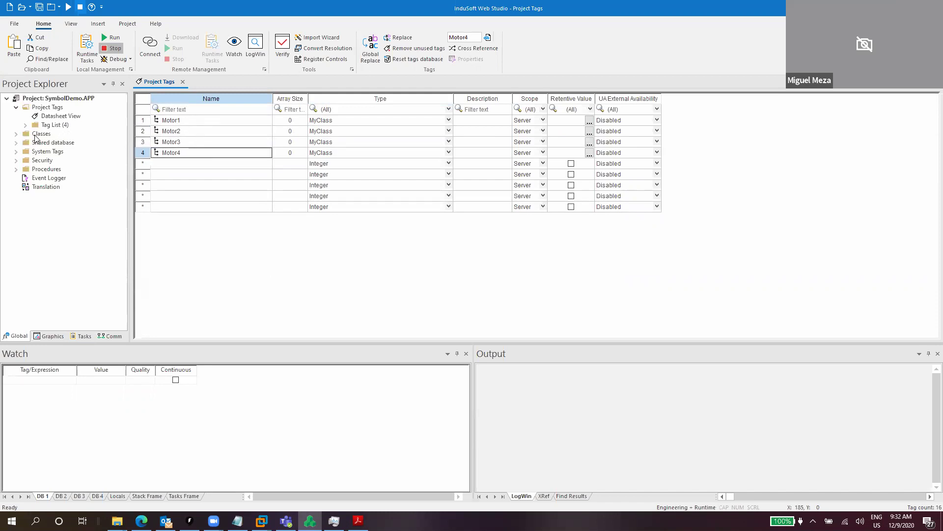
- Expand Tag List and Classes > MyClass > Member List in Project Explorer
{"action": "double_click", "coordinate": [51, 125]}
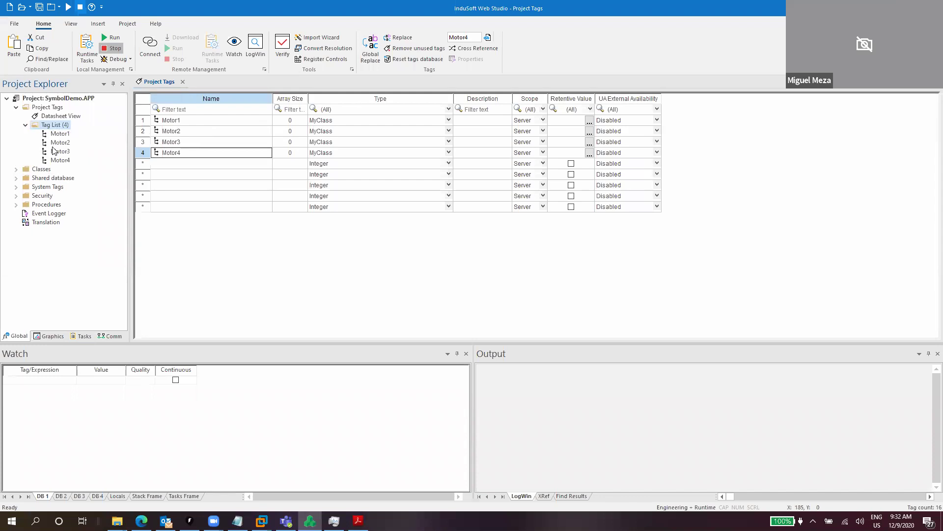
{"action": "double_click", "coordinate": [42, 169]}
{"action": "double_click", "coordinate": [46, 178]}
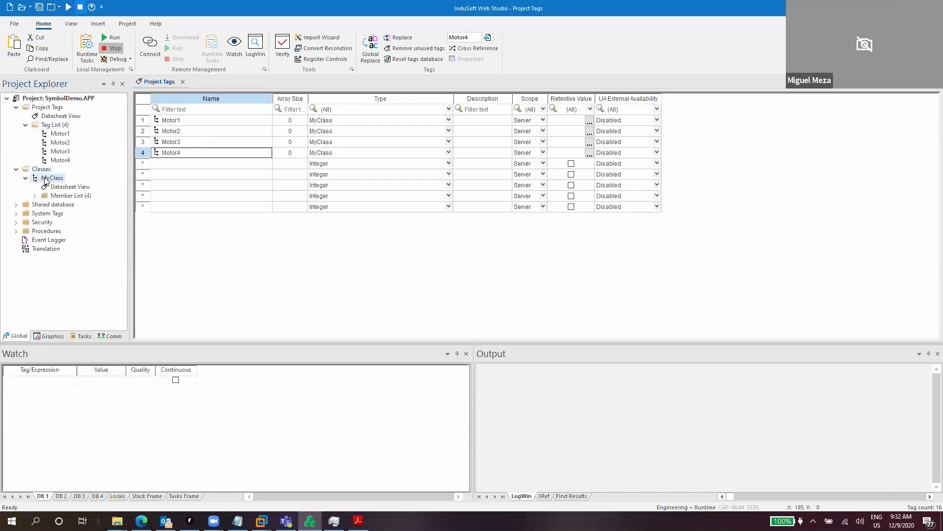
{"action": "double_click", "coordinate": [69, 196]}
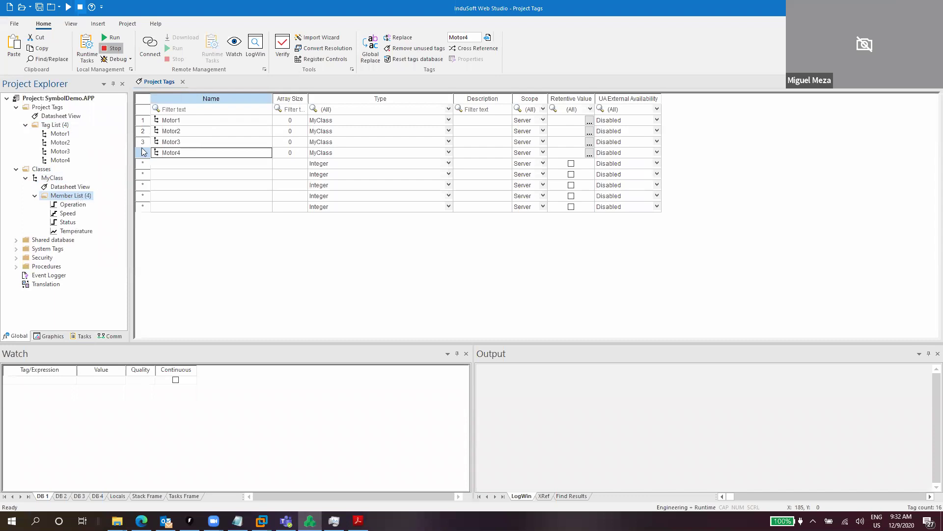
- Add a new screen, Screen5, from the Graphics tab's Screens folder
{"action": "left_click", "coordinate": [46, 336]}
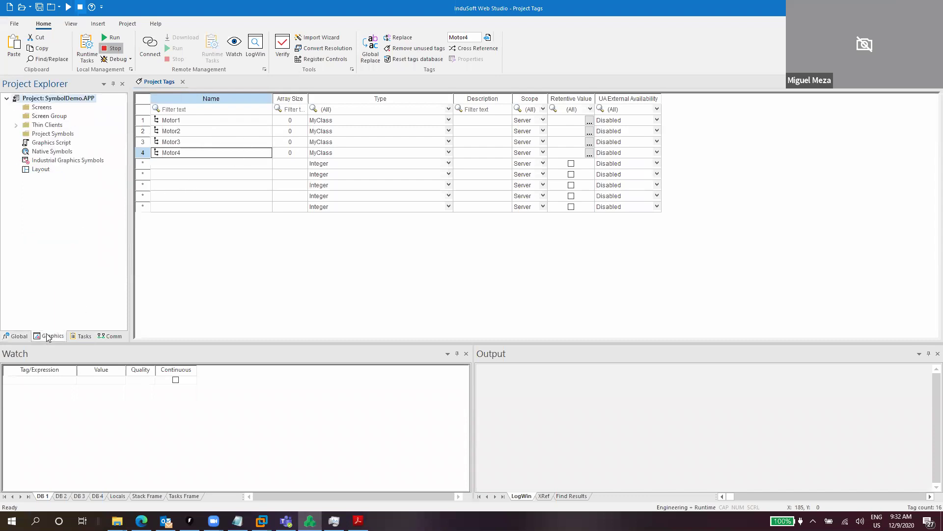
{"action": "double_click", "coordinate": [53, 111]}
{"action": "key", "text": "Return"}
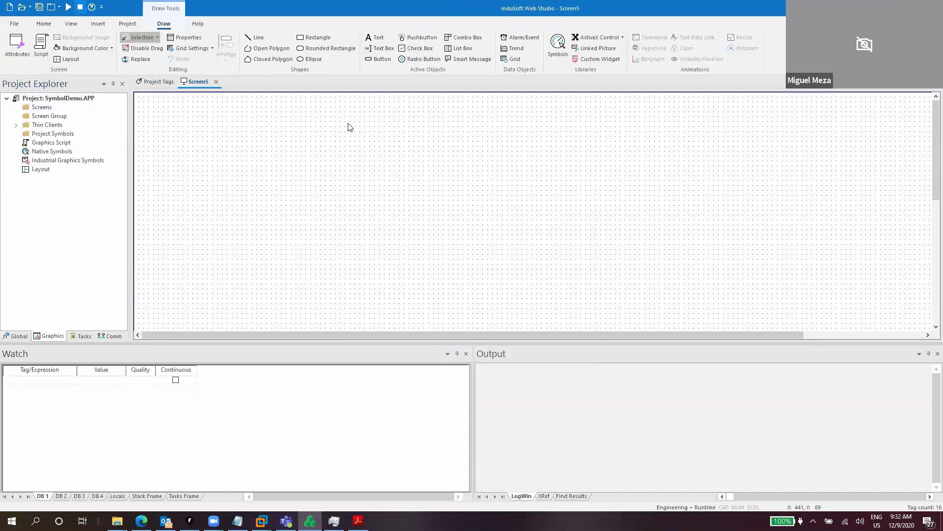
- Draw the rectangles in a two-by-two grid with the Rectangle tool
{"action": "left_click", "coordinate": [317, 37]}
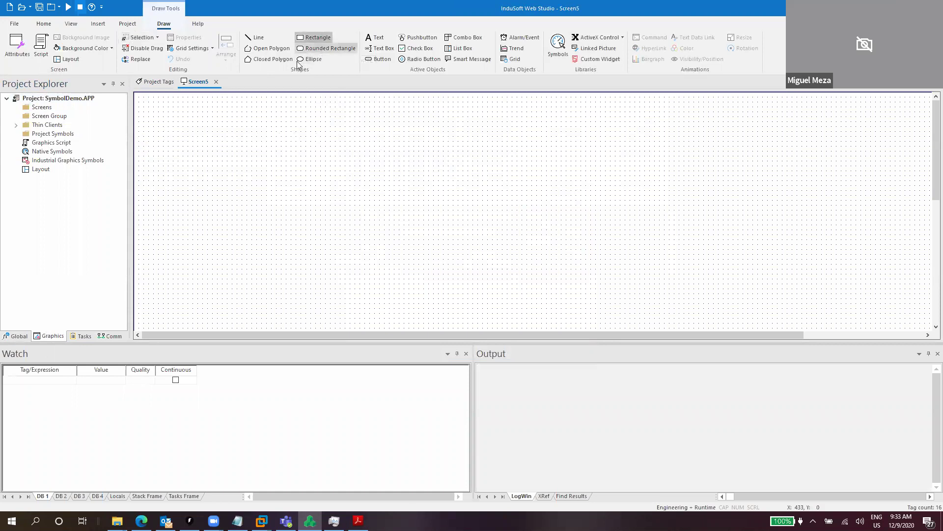
{"action": "mouse_move", "coordinate": [215, 125]}
{"action": "left_mouse_down"}
{"action": "mouse_move", "coordinate": [259, 141]}
{"action": "mouse_move", "coordinate": [296, 137]}
{"action": "mouse_move", "coordinate": [238, 156]}
{"action": "mouse_move", "coordinate": [289, 163]}
{"action": "left_mouse_up"}
{"action": "left_click", "coordinate": [294, 138]}
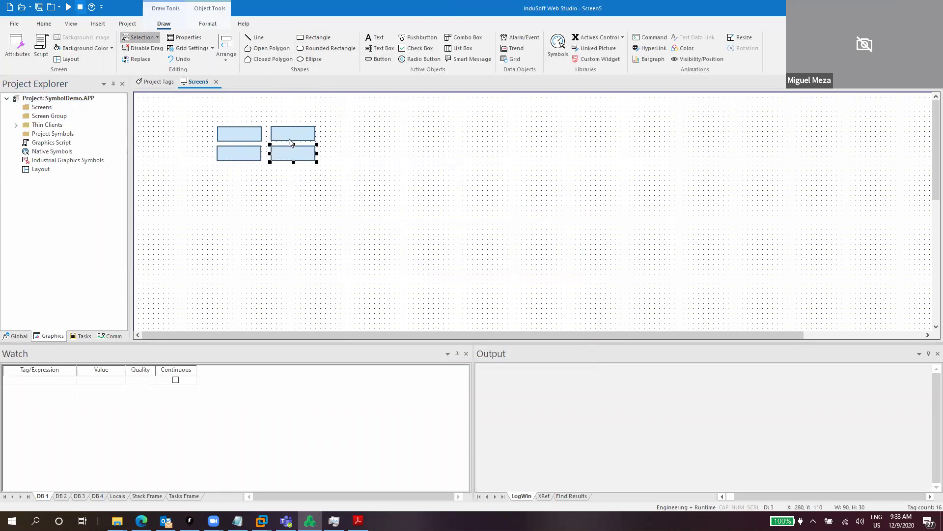
{"action": "left_click", "coordinate": [314, 154]}
- Marquee-select all four rectangles and bring up their context menu
{"action": "left_click", "coordinate": [16, 335]}
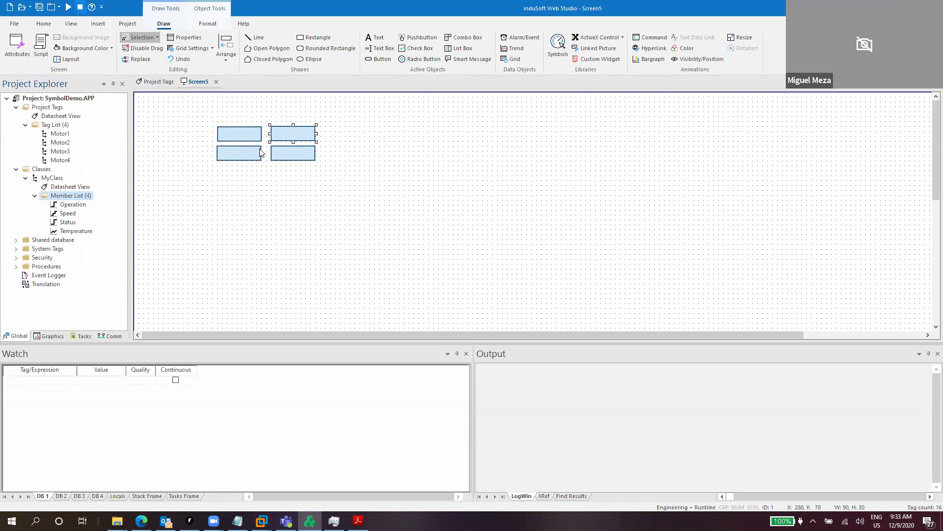
{"action": "left_click", "coordinate": [325, 178]}
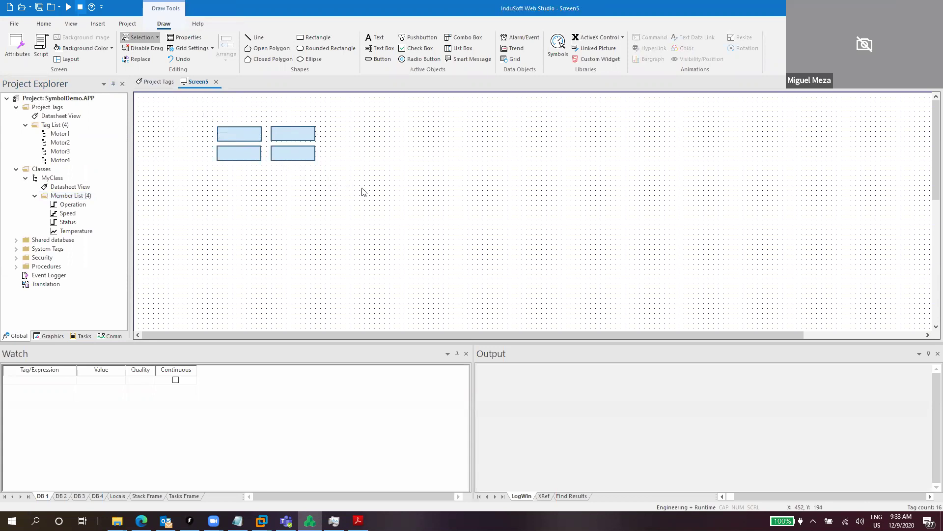
{"action": "left_click_drag", "start_coordinate": [362, 191], "coordinate": [188, 112]}
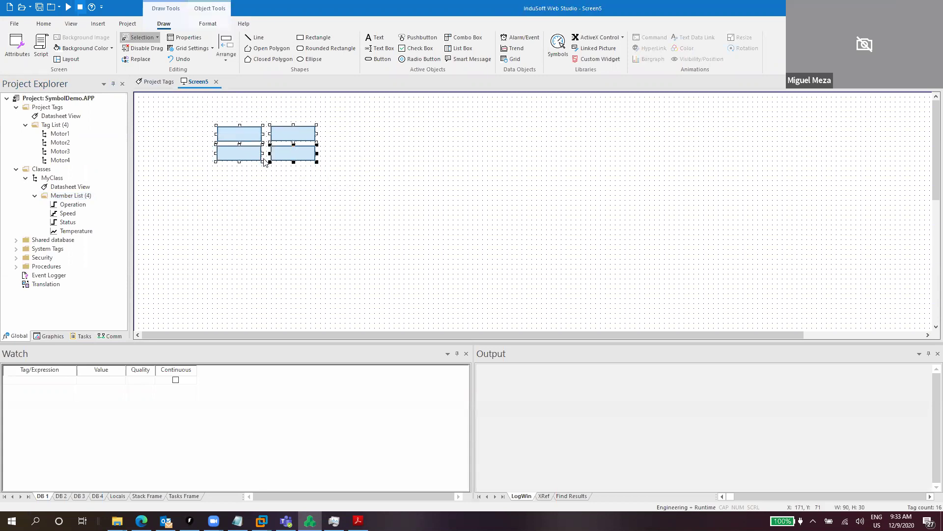
{"action": "right_click", "coordinate": [247, 138]}
- Save the selected rectangles as linked symbol Motor, then edit Motor.sym
{"action": "left_click", "coordinate": [329, 231]}
{"action": "type", "text": "Mot"}
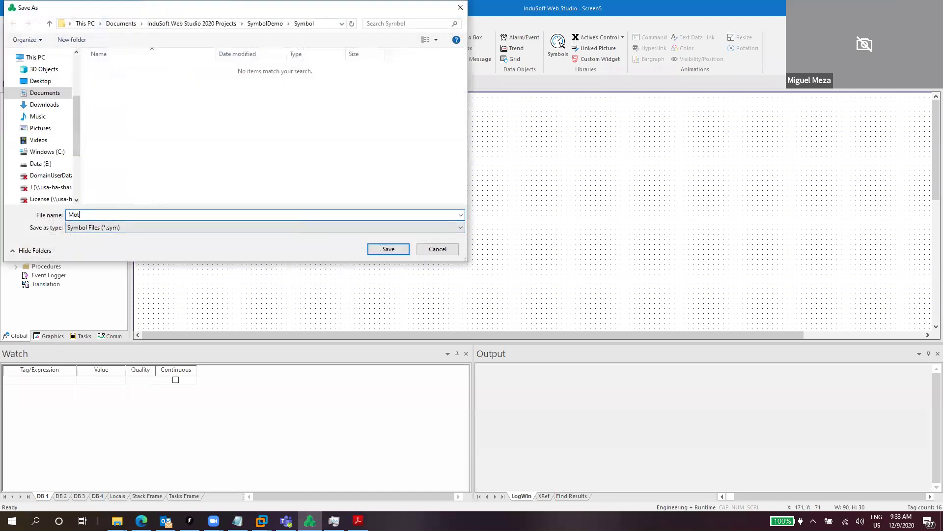
{"action": "type", "text": "or"}
{"action": "key", "text": "Return"}
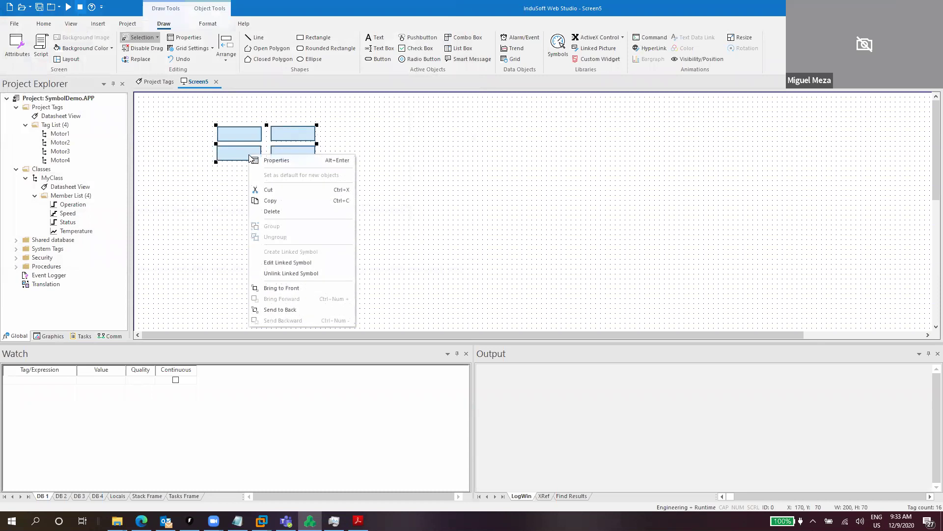
{"action": "left_click", "coordinate": [295, 262]}
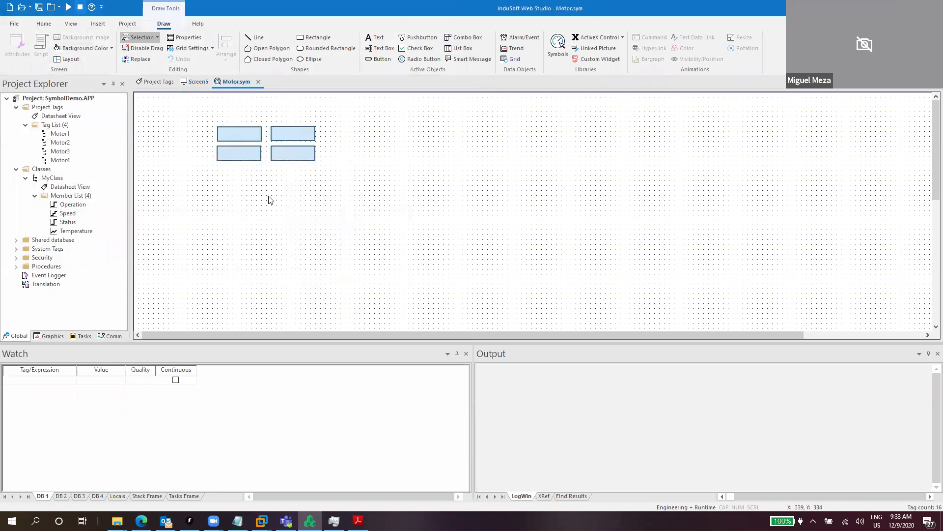
- Enter {#MotorClassName:Motor1.Operation} as the top-left rectangle's caption and copy it
{"action": "double_click", "coordinate": [247, 136]}
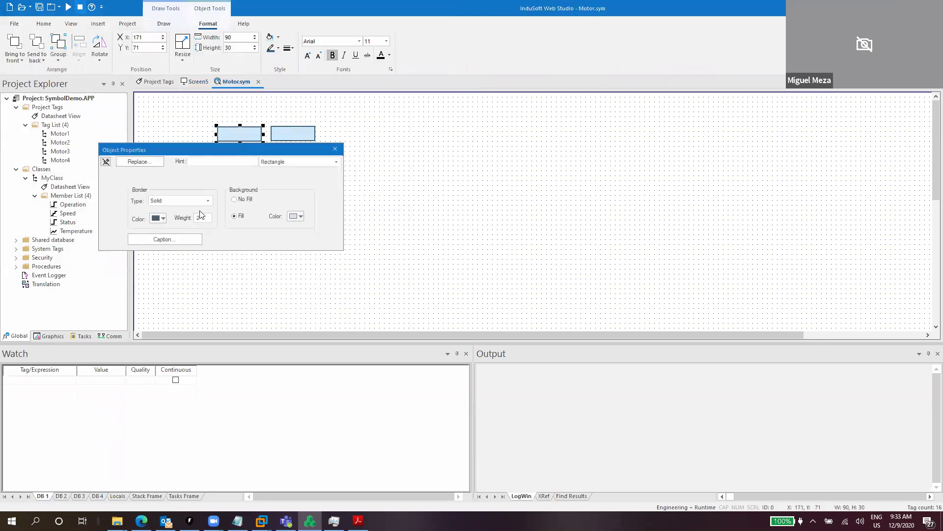
{"action": "left_click", "coordinate": [171, 240]}
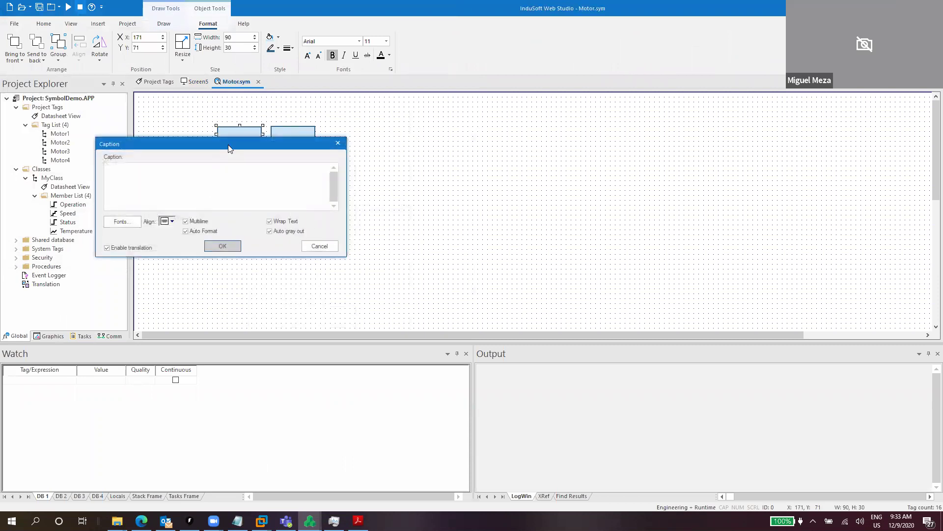
{"action": "left_click_drag", "start_coordinate": [229, 148], "coordinate": [471, 165]}
{"action": "left_click", "coordinate": [439, 194]}
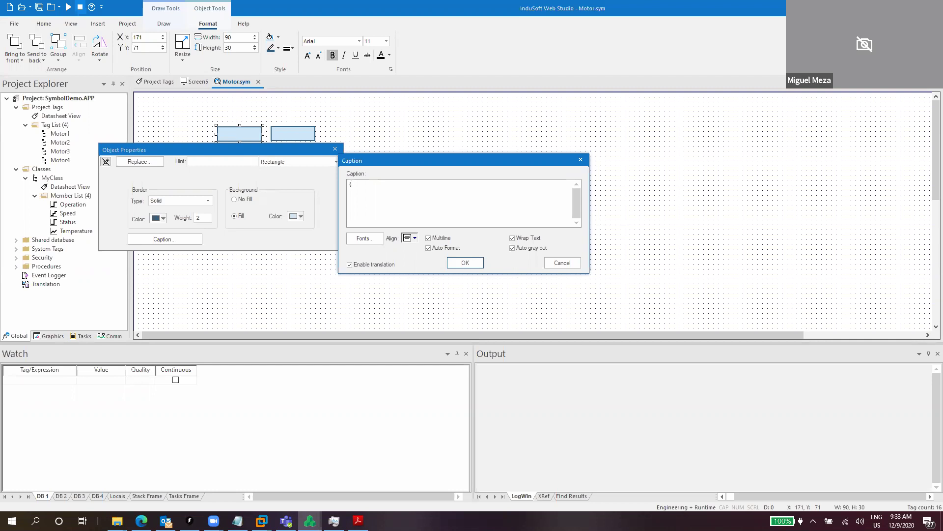
{"action": "type", "text": "M"}
{"action": "type", "text": "MyMotorC"}
{"action": "key", "text": "BackSpace"}
{"action": "key", "text": "BackSpace"}
{"action": "key", "text": "BackSpace"}
{"action": "key", "text": "BackSpace"}
{"action": "key", "text": "BackSpace"}
{"action": "key", "text": "BackSpace"}
{"action": "key", "text": "BackSpace"}
{"action": "type", "text": "otorClassName"}
{"action": "type", "text": "#"}
{"action": "type", "text": "M"}
{"action": "type", "text": "o"}
{"action": "type", "text": "tor1"}
{"action": "type", "text": ".Oper"}
{"action": "key", "text": "ctrl+a"}
{"action": "key", "text": "ctrl+c"}
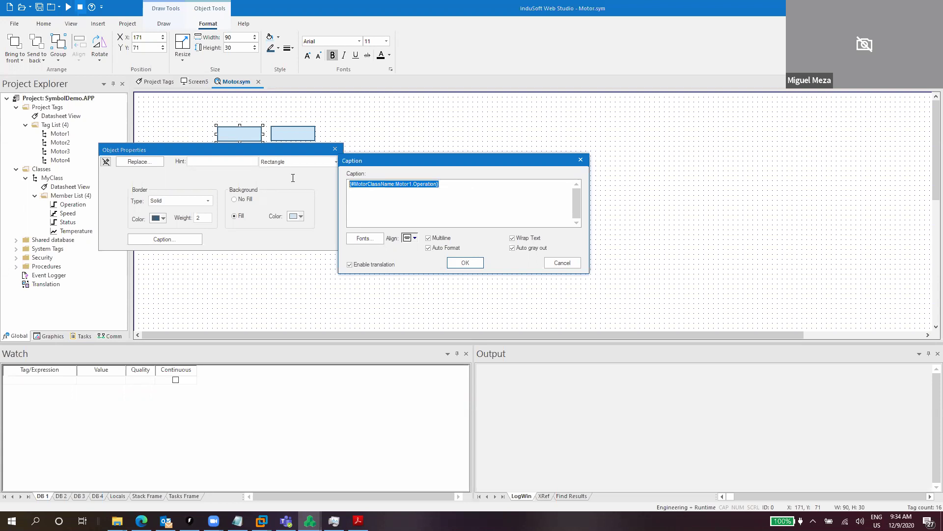
{"action": "left_click", "coordinate": [465, 263]}
{"action": "left_click_drag", "start_coordinate": [273, 152], "coordinate": [550, 165]}
- Caption the upper-right rectangle {#MotorClassName:Motor1.Speed}
{"action": "left_click", "coordinate": [282, 139]}
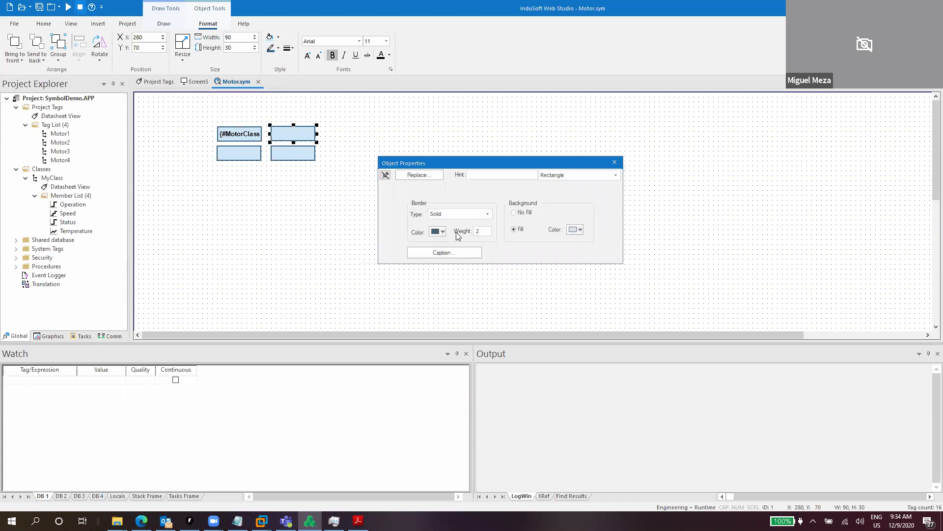
{"action": "left_click", "coordinate": [444, 251]}
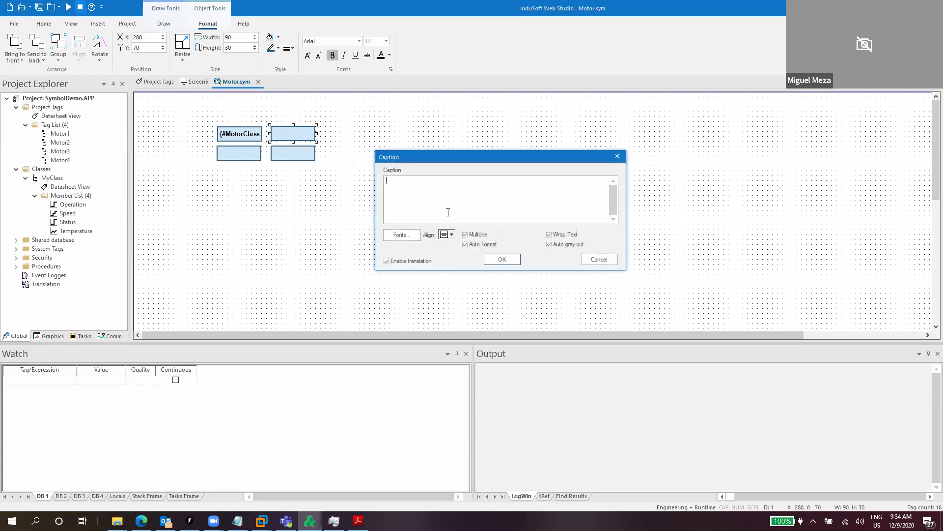
{"action": "key", "text": "ctrl+v"}
{"action": "left_click_drag", "start_coordinate": [432, 182], "coordinate": [387, 179]}
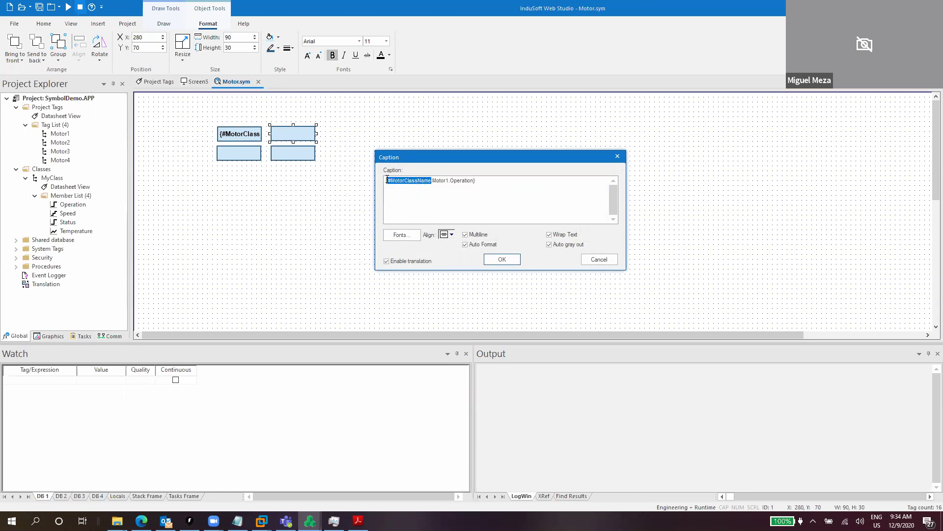
{"action": "double_click", "coordinate": [471, 180]}
{"action": "left_click", "coordinate": [476, 180]}
{"action": "key", "text": "BackSpace"}
{"action": "key", "text": "BackSpace"}
{"action": "key", "text": "BackSpace"}
{"action": "key", "text": "BackSpace"}
{"action": "key", "text": "BackSpace"}
{"action": "key", "text": "BackSpace"}
{"action": "key", "text": "BackSpace"}
{"action": "key", "text": "BackSpace"}
{"action": "key", "text": "BackSpace"}
{"action": "type", "text": "Speed"}
{"action": "left_click", "coordinate": [506, 259]}
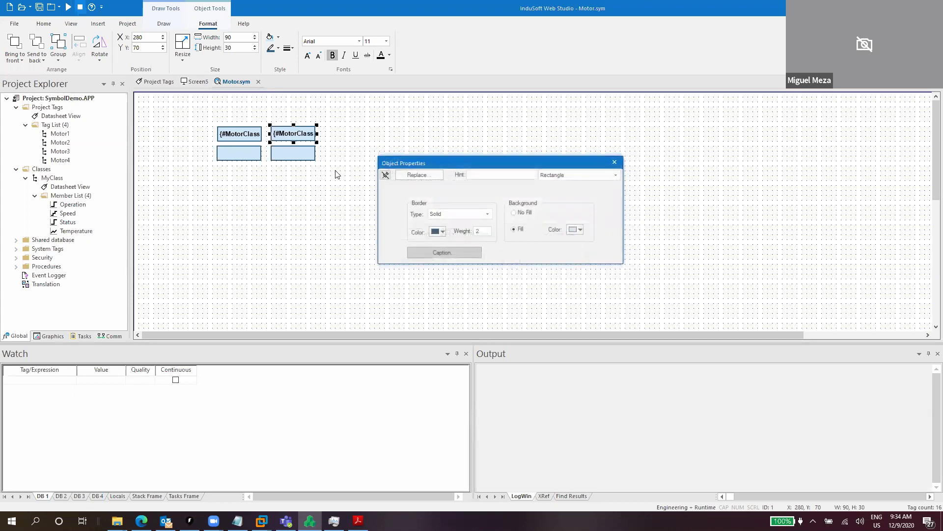
- Caption the lower-left rectangle {#MotorClassName:Motor1.Status}
{"action": "left_click", "coordinate": [236, 158]}
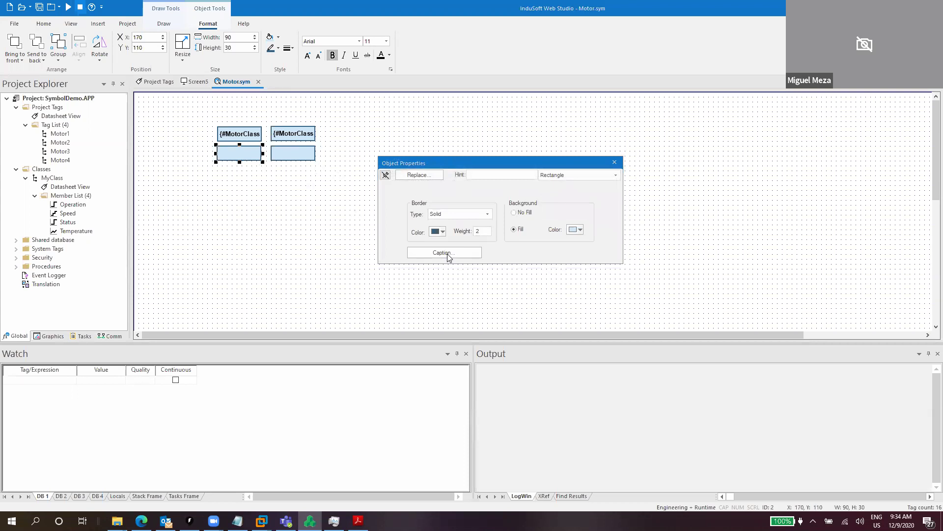
{"action": "left_click", "coordinate": [447, 254]}
{"action": "key", "text": "ctrl+v"}
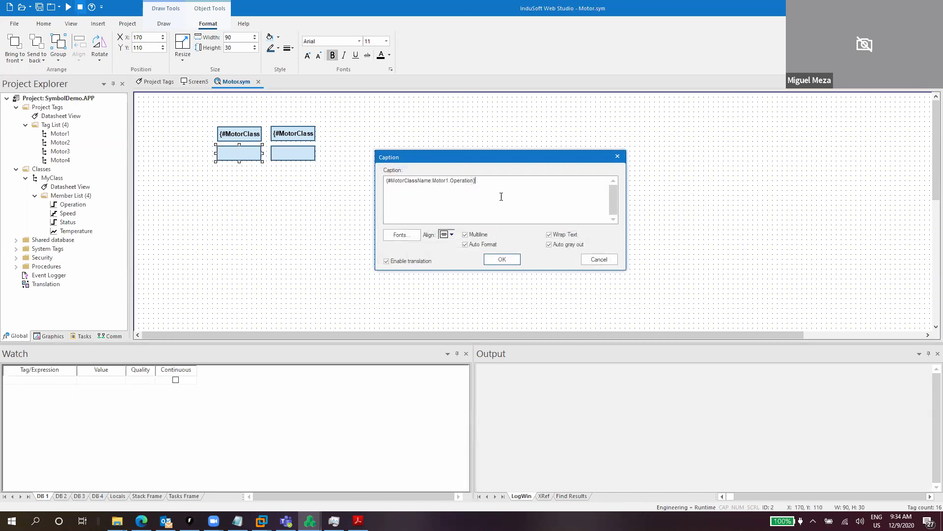
{"action": "key", "text": "BackSpace"}
{"action": "key", "text": "BackSpace"}
{"action": "key", "text": "BackSpace"}
{"action": "key", "text": "BackSpace"}
{"action": "key", "text": "BackSpace"}
{"action": "key", "text": "BackSpace"}
{"action": "key", "text": "BackSpace"}
{"action": "key", "text": "BackSpace"}
{"action": "type", "text": "Status"}
{"action": "left_click", "coordinate": [511, 260]}
- Caption the lower-right rectangle {#MotorClassName:Motor1.Temperature}, then select all objects
{"action": "left_click", "coordinate": [297, 147]}
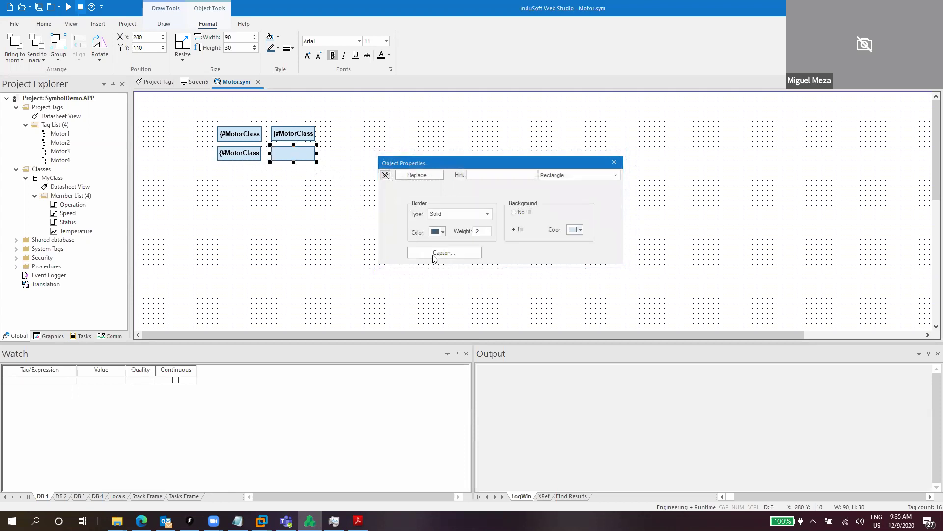
{"action": "left_click", "coordinate": [462, 252]}
{"action": "key", "text": "ctrl+v"}
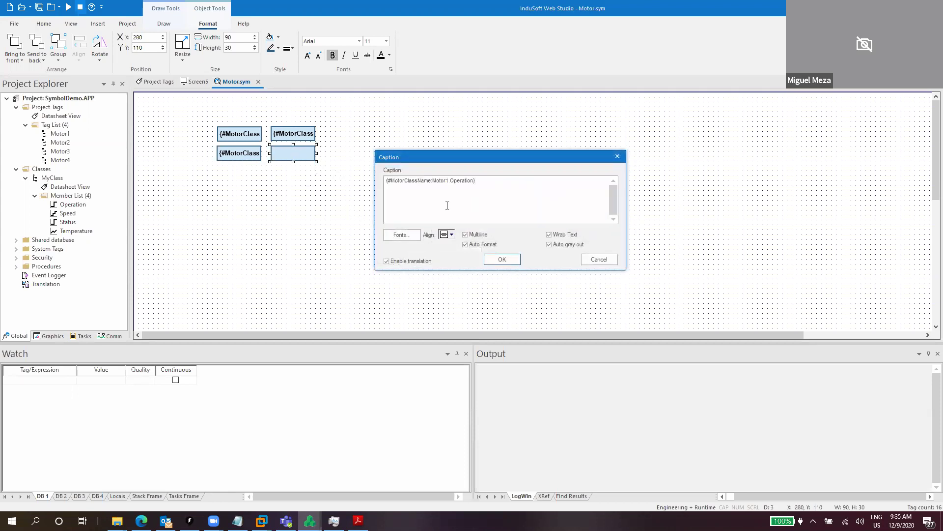
{"action": "key", "text": "BackSpace"}
{"action": "key", "text": "BackSpace"}
{"action": "key", "text": "BackSpace"}
{"action": "key", "text": "BackSpace"}
{"action": "key", "text": "BackSpace"}
{"action": "key", "text": "BackSpace"}
{"action": "key", "text": "BackSpace"}
{"action": "key", "text": "BackSpace"}
{"action": "key", "text": "BackSpace"}
{"action": "type", "text": "Temperature"}
{"action": "left_click", "coordinate": [496, 259]}
{"action": "left_click", "coordinate": [618, 162]}
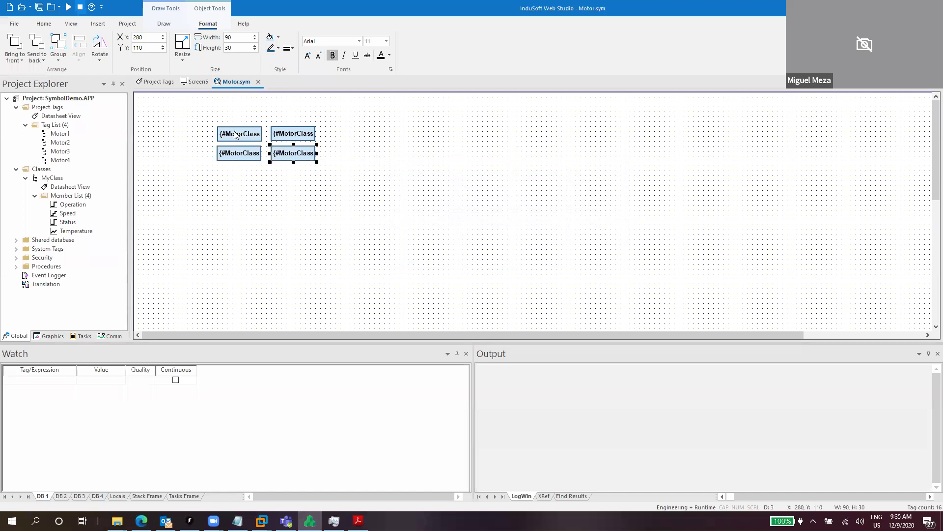
{"action": "key", "text": "ctrl+a"}
- Save the edited Motor symbol, save the screen as Main, and close the Motor.sym tab
{"action": "left_click", "coordinate": [39, 7]}
{"action": "key", "text": "Return"}
{"action": "left_click", "coordinate": [39, 6]}
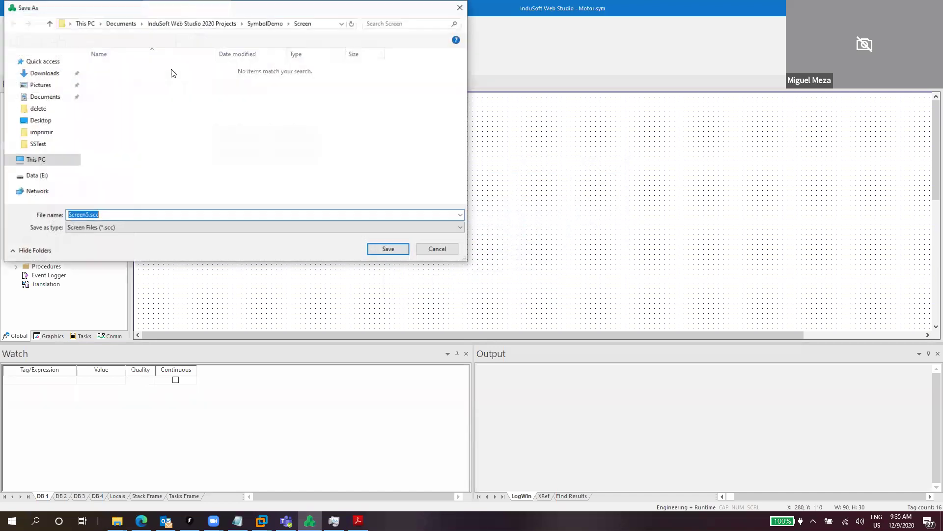
{"action": "type", "text": "Motor"}
{"action": "key", "text": "Return"}
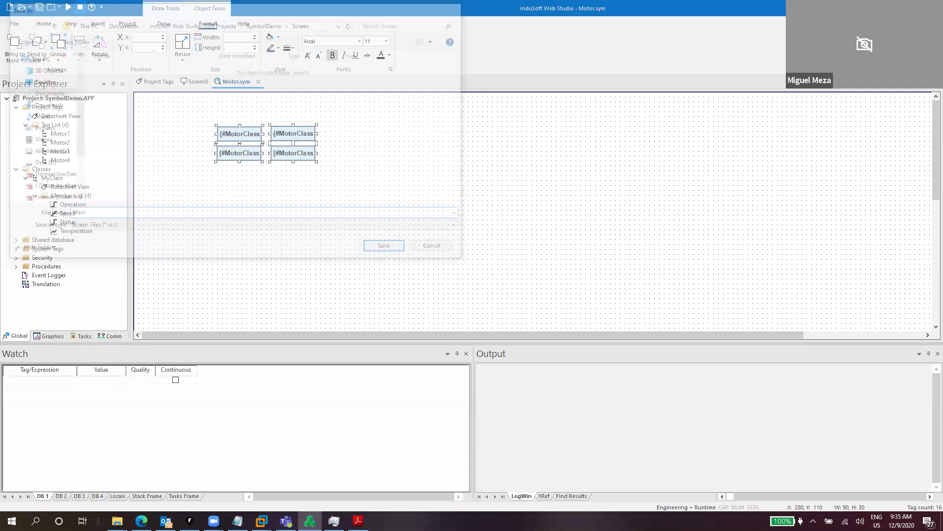
{"action": "left_click", "coordinate": [260, 81]}
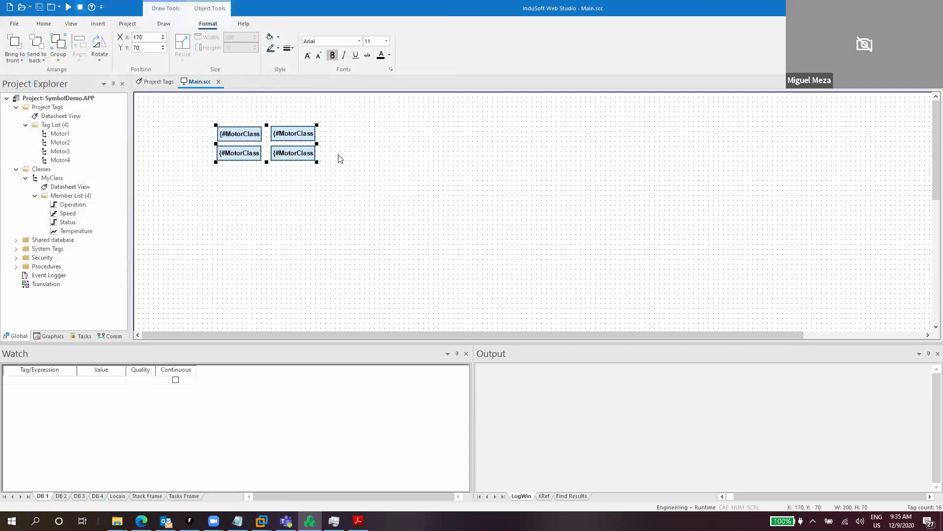
- Check the first Motor symbol's MotorClassName property, then paste copies of it along the top row
{"action": "double_click", "coordinate": [252, 152]}
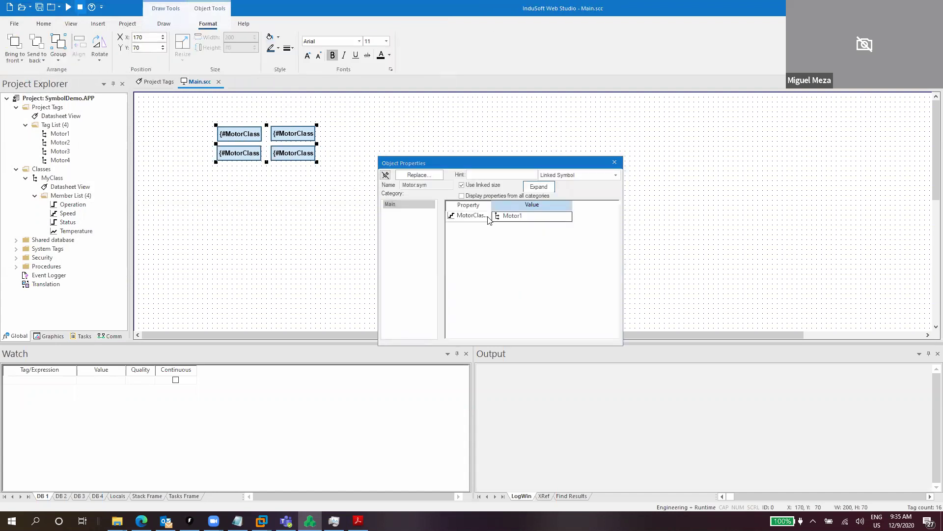
{"action": "left_click_drag", "start_coordinate": [492, 204], "coordinate": [516, 204]}
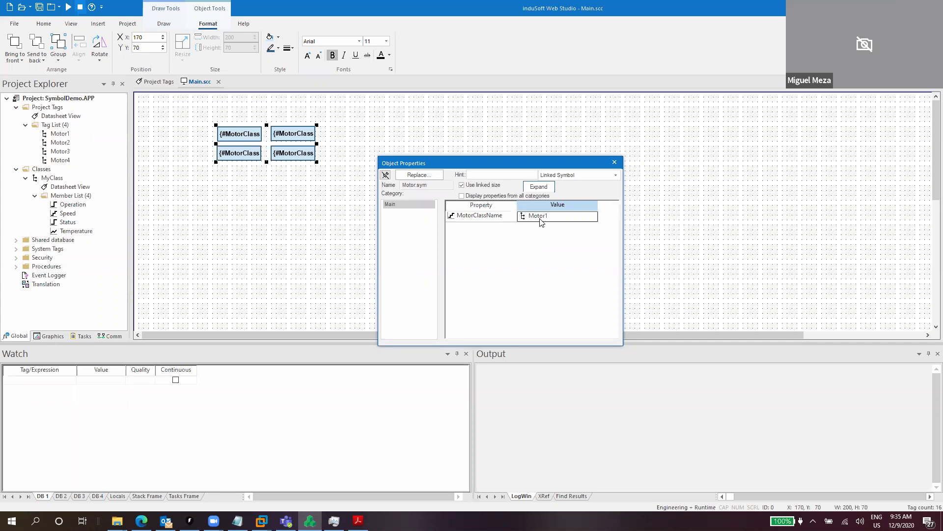
{"action": "left_click", "coordinate": [613, 160]}
{"action": "key", "text": "ctrl+v"}
{"action": "left_click_drag", "start_coordinate": [394, 150], "coordinate": [643, 150]}
{"action": "key", "text": "ctrl+v"}
{"action": "key", "text": "ctrl+v"}
- Set the second Motor symbol group's MotorClassName to Motor2
{"action": "left_click", "coordinate": [503, 204]}
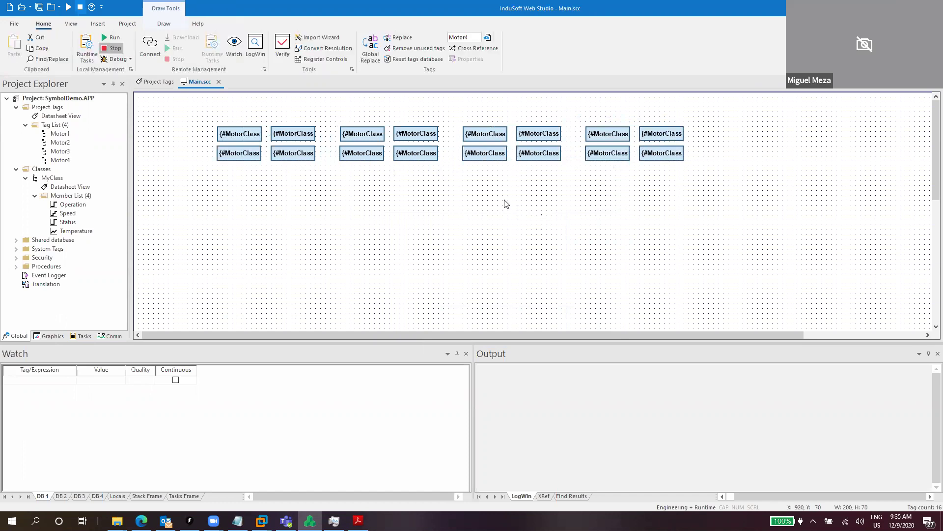
{"action": "double_click", "coordinate": [399, 152]}
{"action": "left_click", "coordinate": [563, 219]}
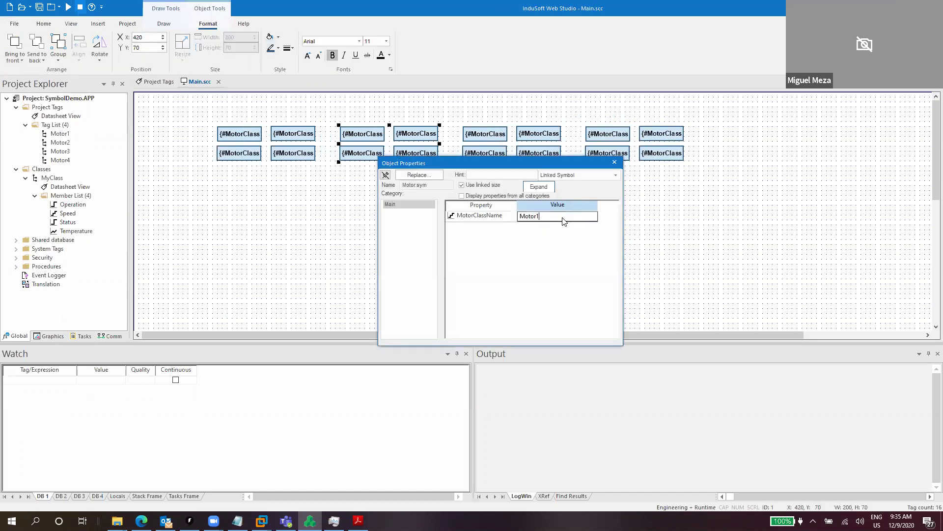
{"action": "type", "text": "2"}
{"action": "key", "text": "Return"}
- Set MotorClassName to Motor3 on the third symbol group and Motor4 on the fourth
{"action": "left_click", "coordinate": [522, 151]}
{"action": "left_click", "coordinate": [560, 221]}
{"action": "left_click", "coordinate": [559, 225]}
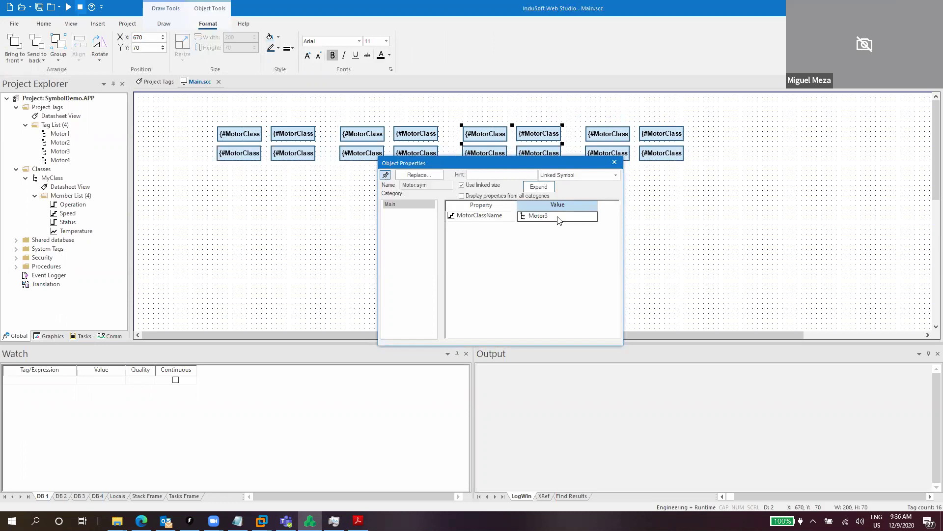
{"action": "left_click", "coordinate": [658, 139]}
{"action": "left_click", "coordinate": [559, 218]}
{"action": "left_click", "coordinate": [614, 163]}
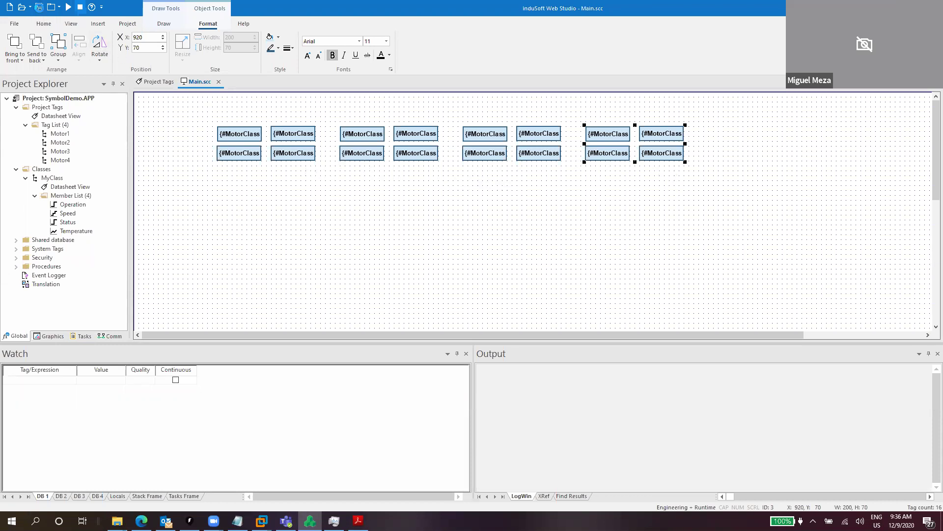
- Add Motor1.Operation, Motor2.Speed and Motor3.Status to the Watch window
{"action": "left_click", "coordinate": [50, 382]}
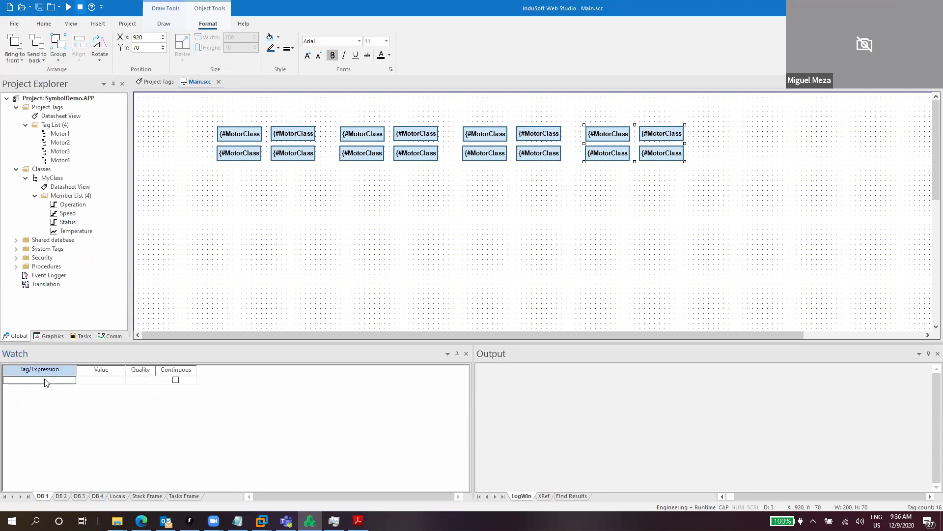
{"action": "type", "text": "Motor1.Operation"}
{"action": "key", "text": "Return"}
{"action": "type", "text": "Motor2"}
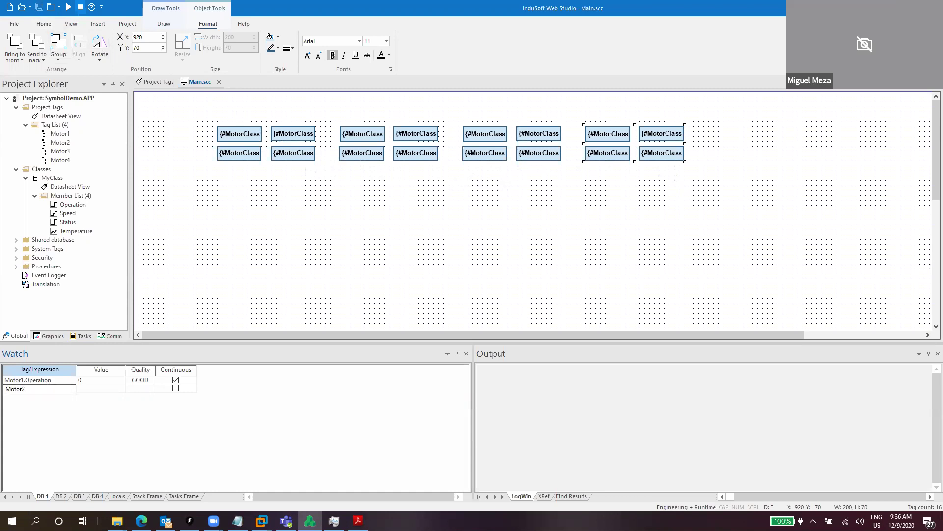
{"action": "type", "text": ".Speed"}
{"action": "key", "text": "Return"}
{"action": "type", "text": "Motor3"}
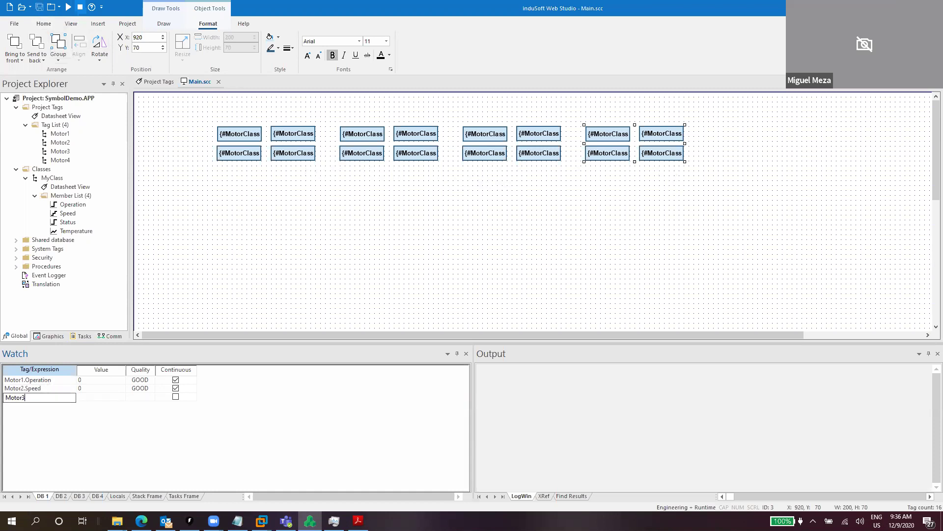
{"action": "type", "text": ".Status"}
{"action": "key", "text": "Return"}
- Add Motor4.Temperature to the Watch window, correcting the 'Tmperature' typo
{"action": "type", "text": "Motor4"}
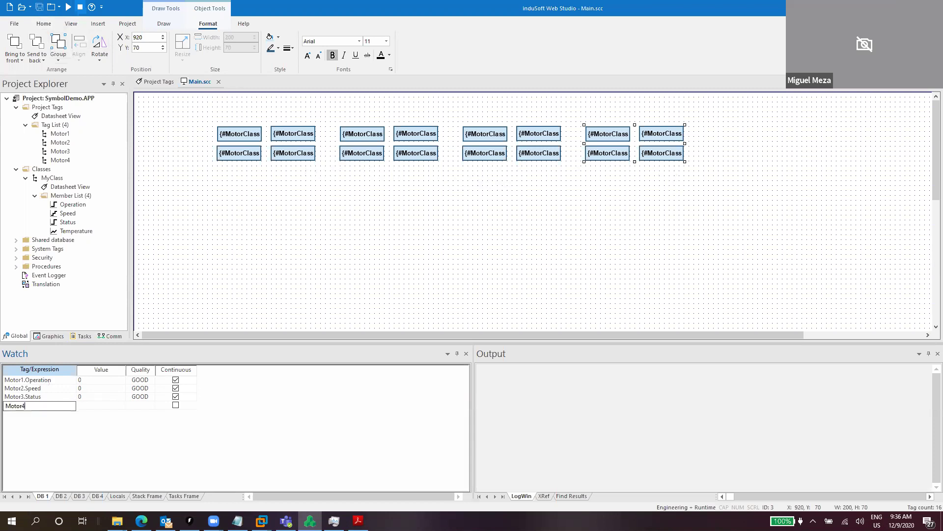
{"action": "type", "text": ".Tmperature"}
{"action": "key", "text": "Return"}
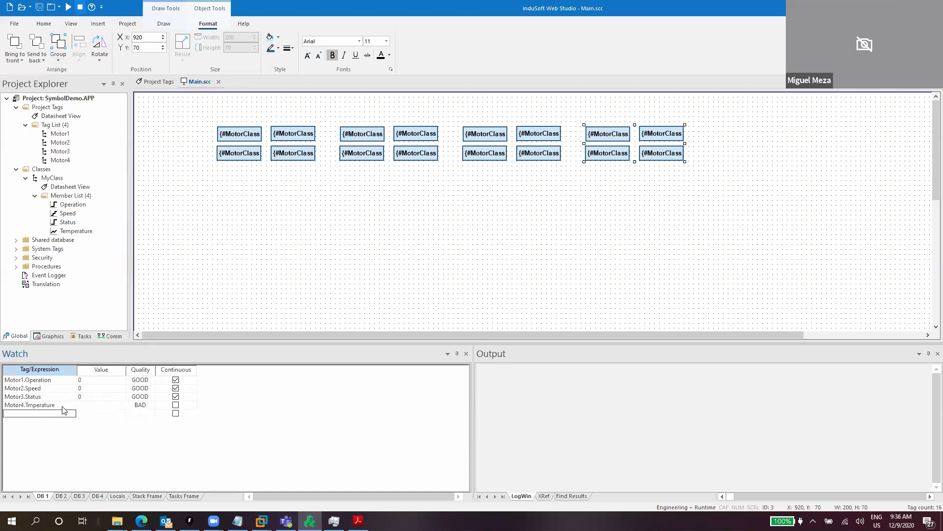
{"action": "left_click", "coordinate": [32, 408]}
{"action": "type", "text": "e"}
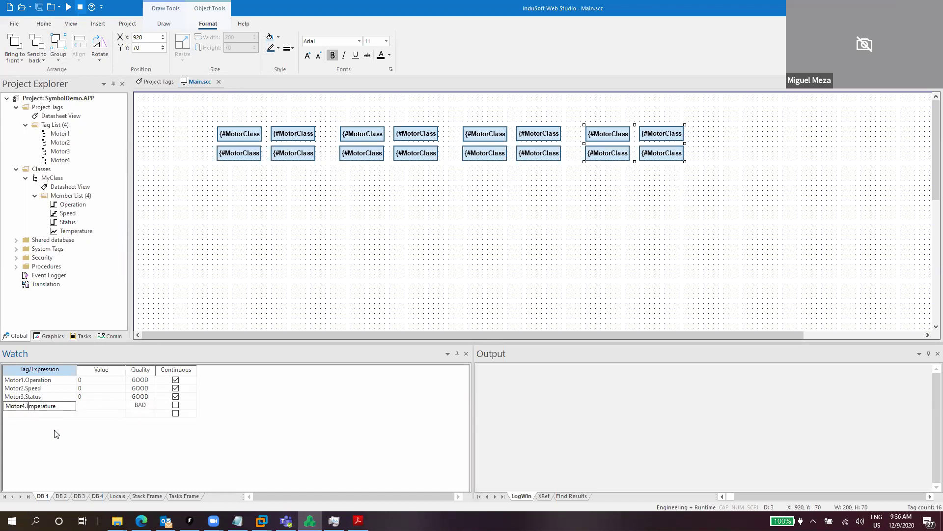
{"action": "key", "text": "Return"}
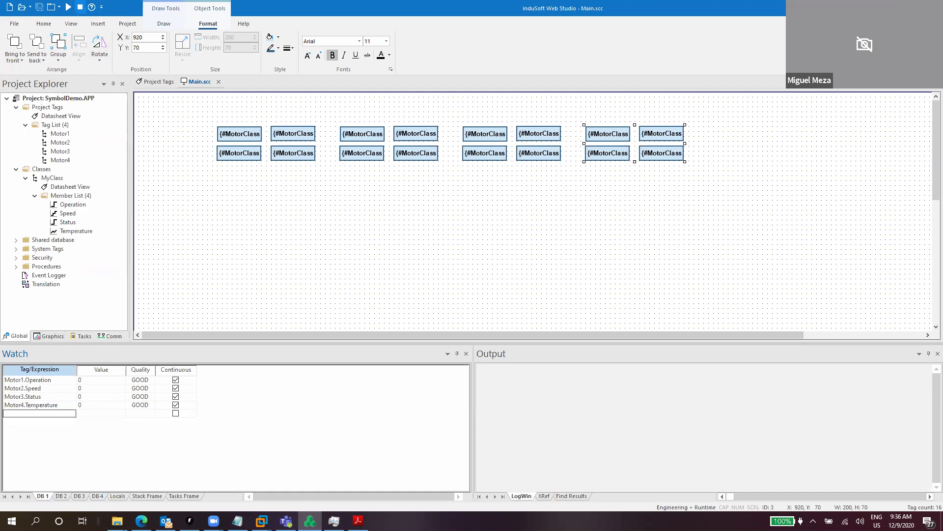
- Run the project and set the four watched tag values to 1, 2, 1 and 4
{"action": "left_click", "coordinate": [68, 7]}
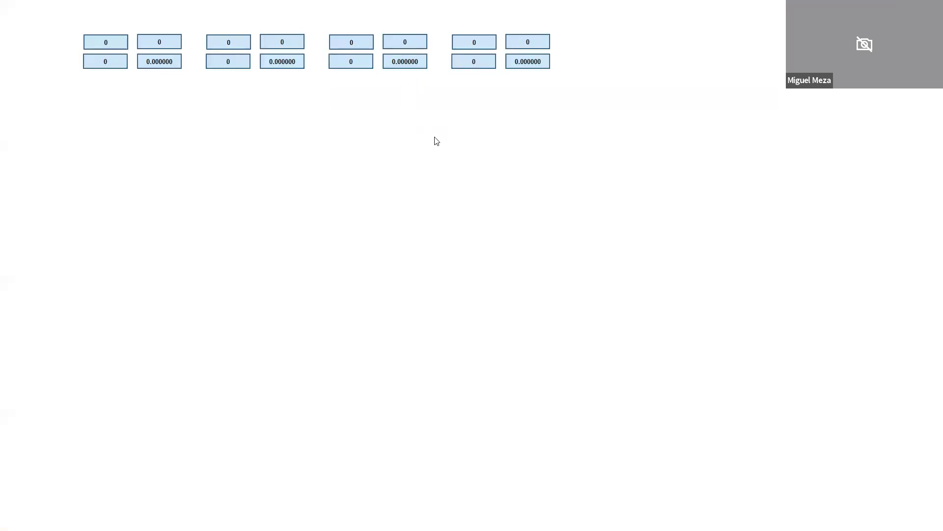
{"action": "key", "text": "alt+Tab"}
{"action": "left_click", "coordinate": [101, 381]}
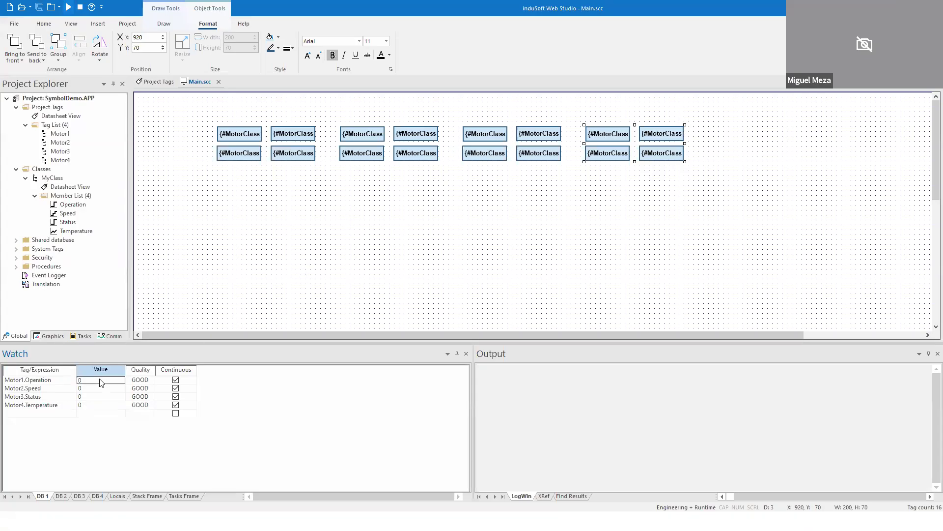
{"action": "type", "text": "1"}
{"action": "key", "text": "Return"}
{"action": "type", "text": "2"}
{"action": "key", "text": "Return"}
{"action": "type", "text": "1"}
{"action": "key", "text": "Return"}
{"action": "type", "text": "4"}
{"action": "key", "text": "Return"}
- Compare the runtime viewer with the editor to confirm each value appears on its motor symbol
{"action": "key", "text": "alt+Tab"}
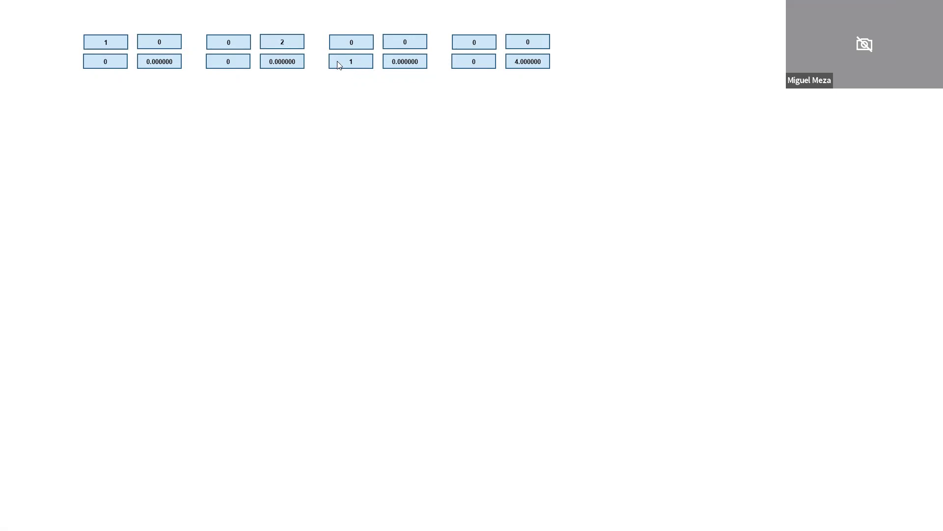
{"action": "key", "text": "alt+Tab"}
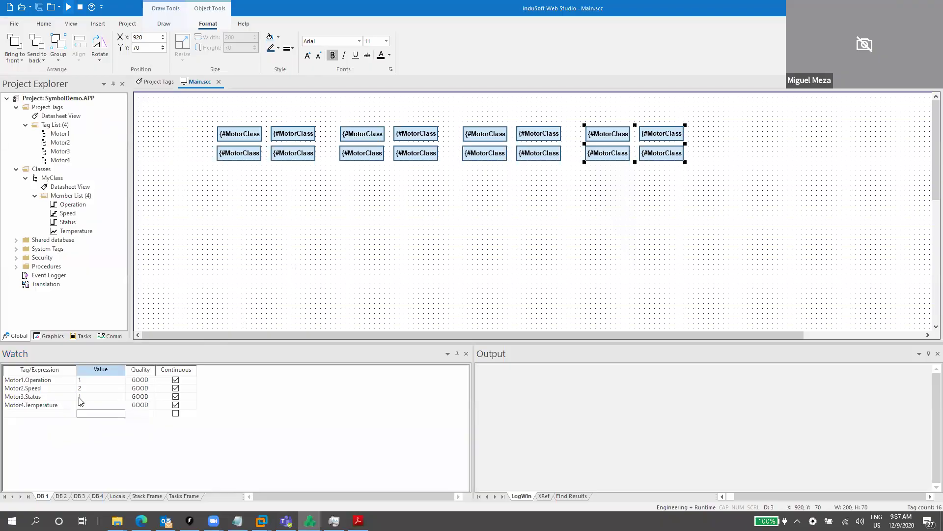
{"action": "key", "text": "alt+Tab"}
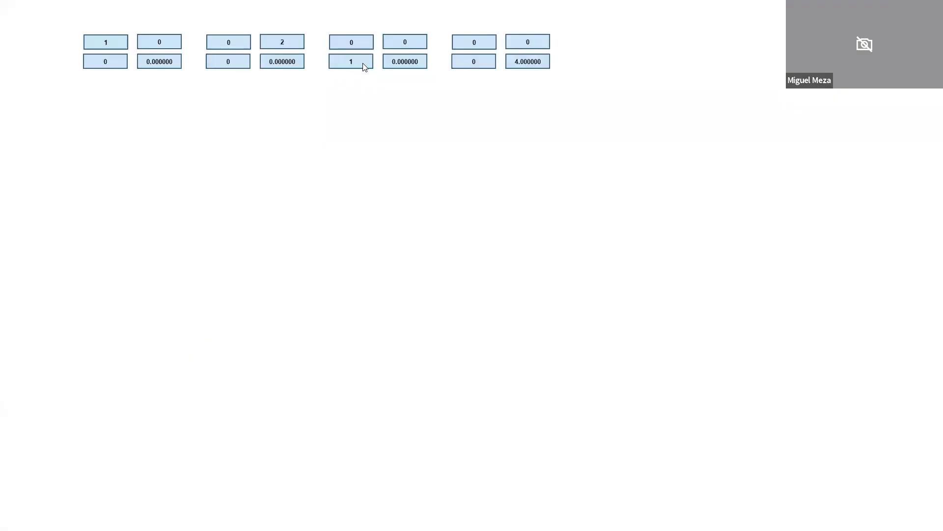
{"action": "key", "text": "alt+Tab"}
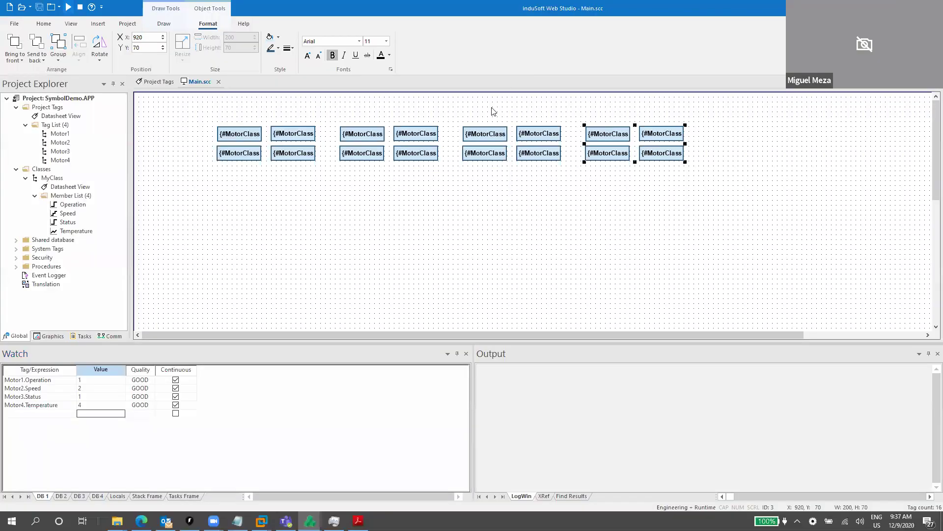
{"action": "left_click", "coordinate": [35, 409]}
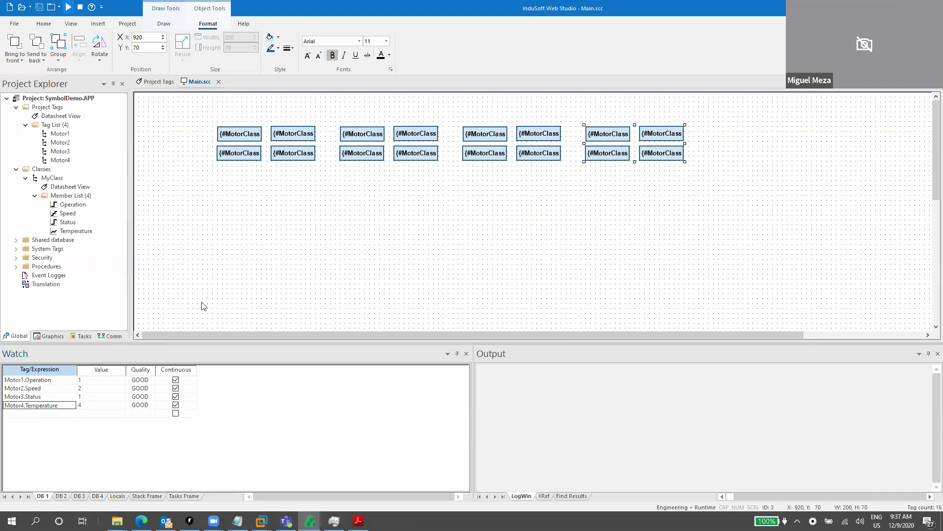
{"action": "left_click", "coordinate": [649, 191]}
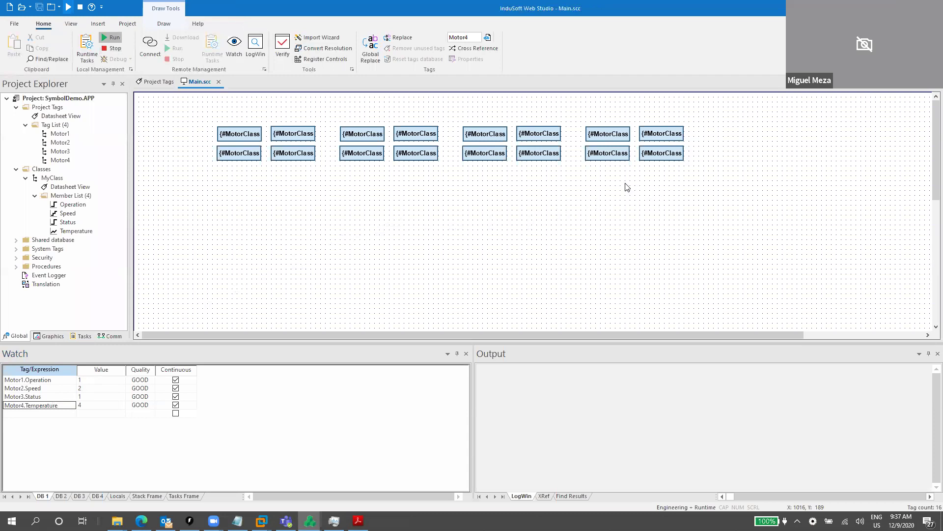
{"action": "double_click", "coordinate": [614, 155]}
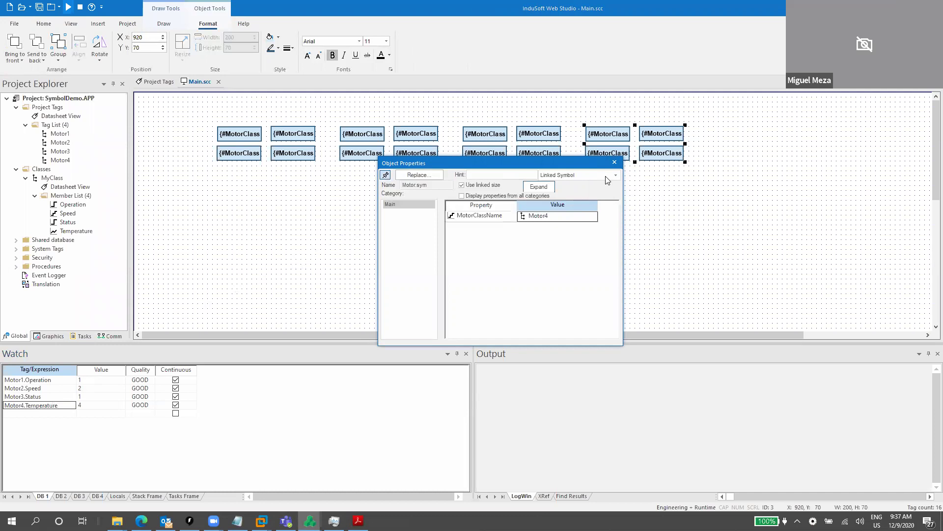
{"action": "left_click", "coordinate": [614, 162]}
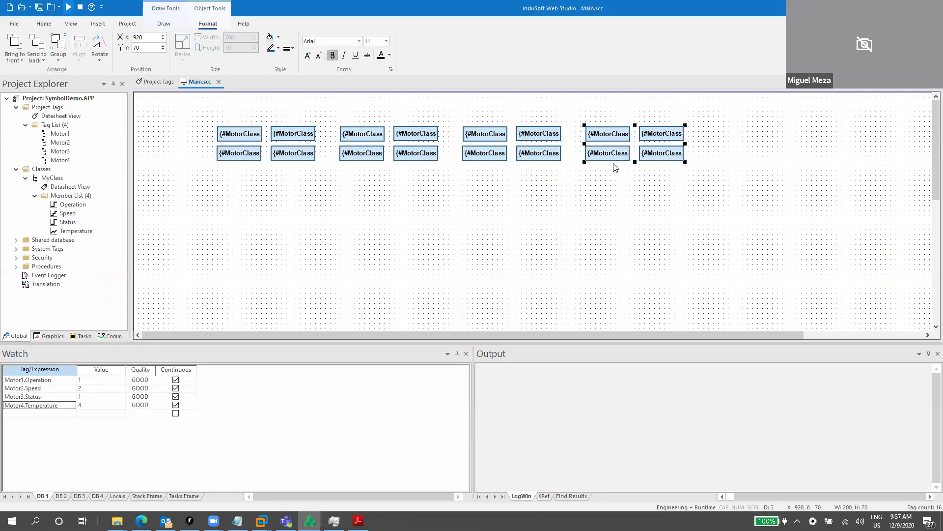